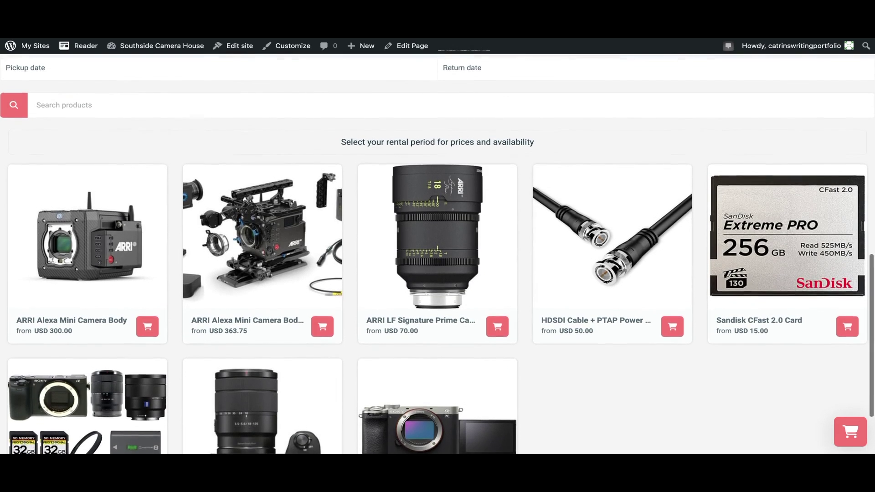
{"action": "scroll", "coordinate": [437, 255], "scroll_direction": "down", "scroll_amount": 2}
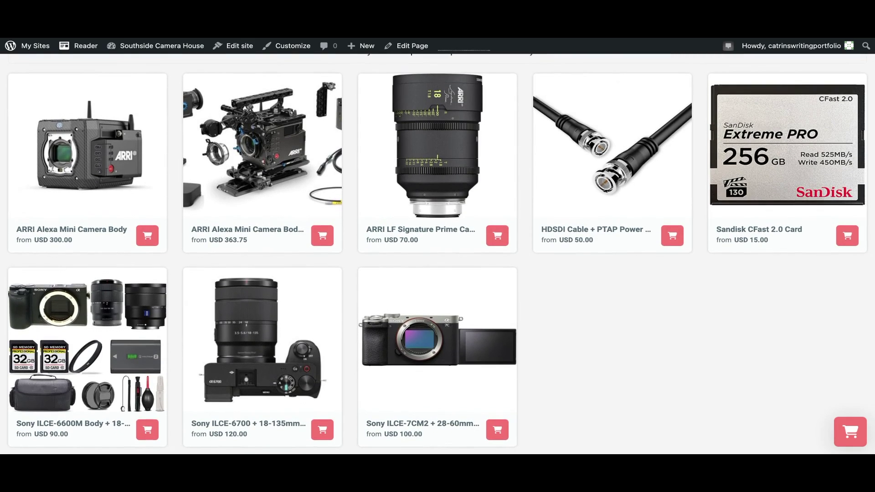
Open the HDSDI Cable + PTAP Power Cable Set product from the shop grid and add it to the cart
{"action": "left_click", "coordinate": [672, 236]}
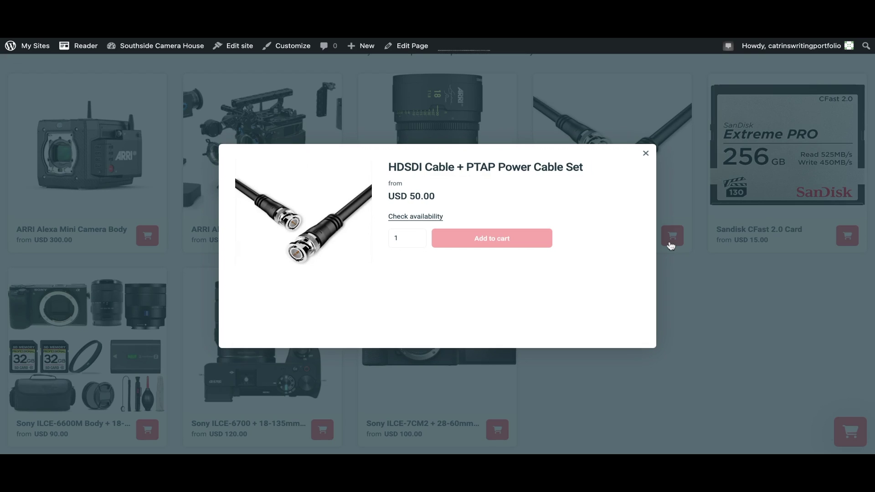
{"action": "left_click", "coordinate": [519, 245]}
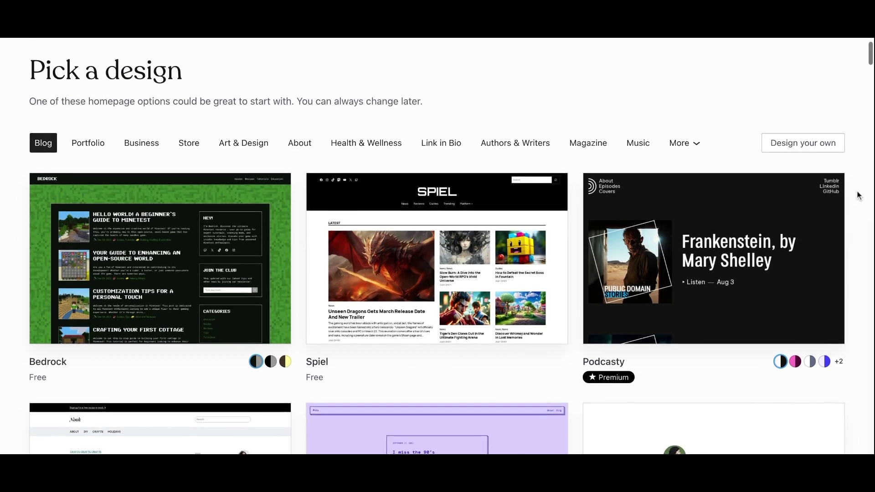
Pick the Fewer design for the Southside Camera House site and continue
{"action": "scroll", "coordinate": [436, 246], "scroll_direction": "down", "scroll_amount": 4}
{"action": "scroll", "coordinate": [437, 246], "scroll_direction": "down", "scroll_amount": 5}
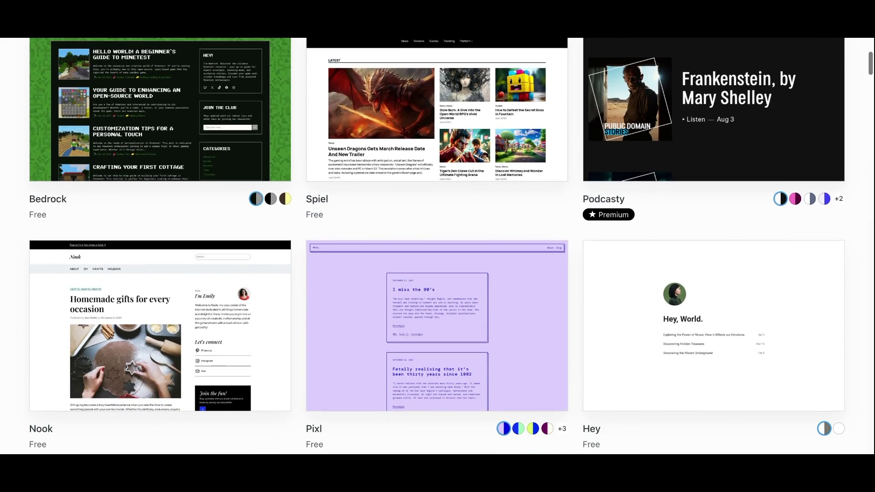
{"action": "scroll", "coordinate": [437, 246], "scroll_direction": "down", "scroll_amount": 6}
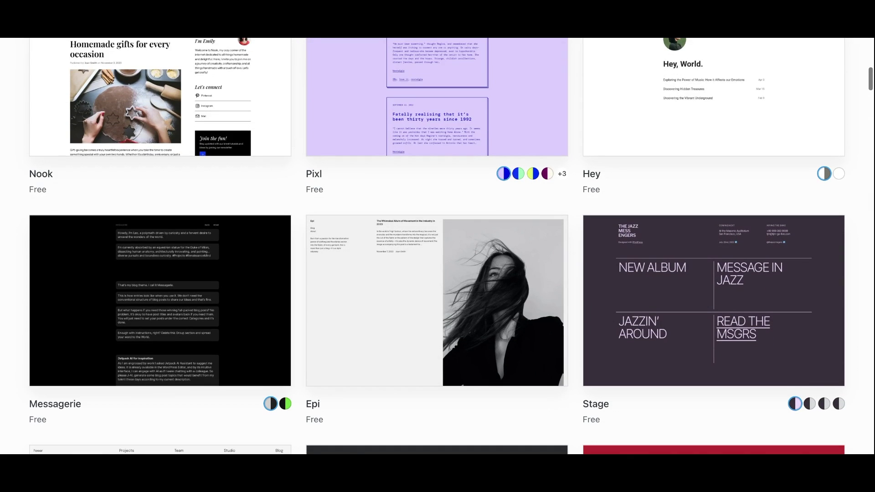
{"action": "scroll", "coordinate": [436, 247], "scroll_direction": "down", "scroll_amount": 1}
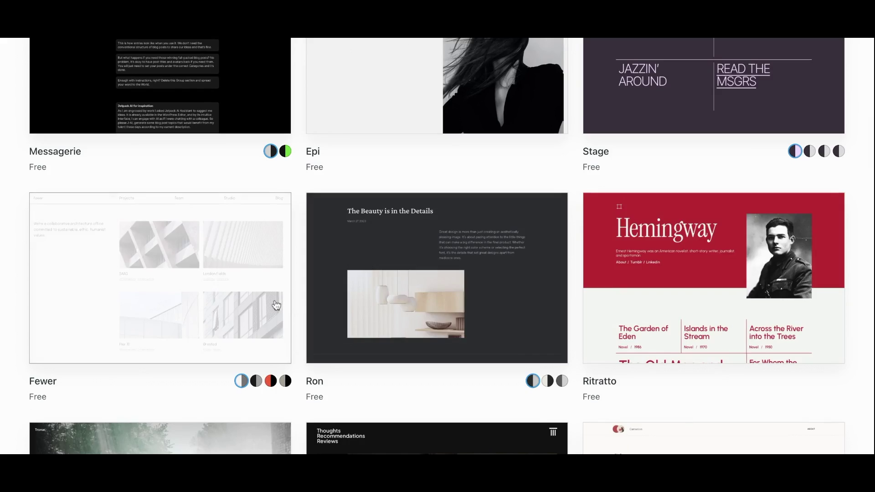
{"action": "left_click", "coordinate": [276, 305]}
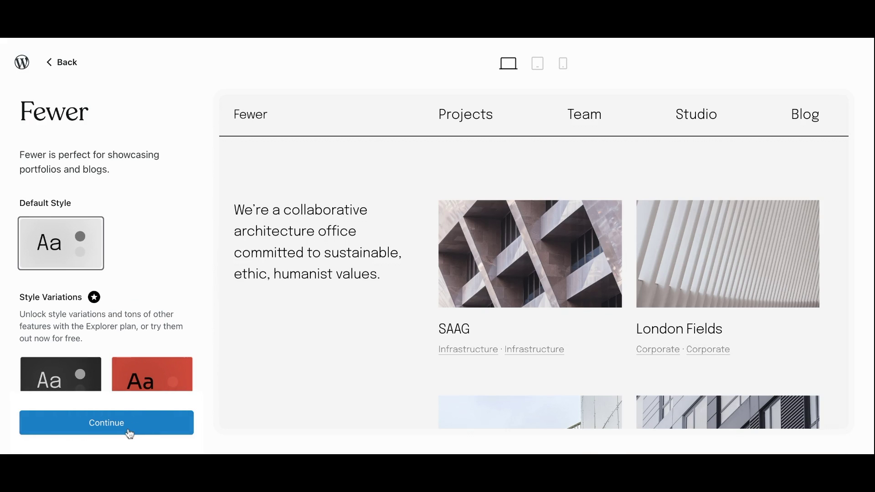
{"action": "left_click", "coordinate": [130, 434]}
Start editing the site design from the launch checklist
{"action": "scroll", "coordinate": [153, 354], "scroll_direction": "down", "scroll_amount": 2}
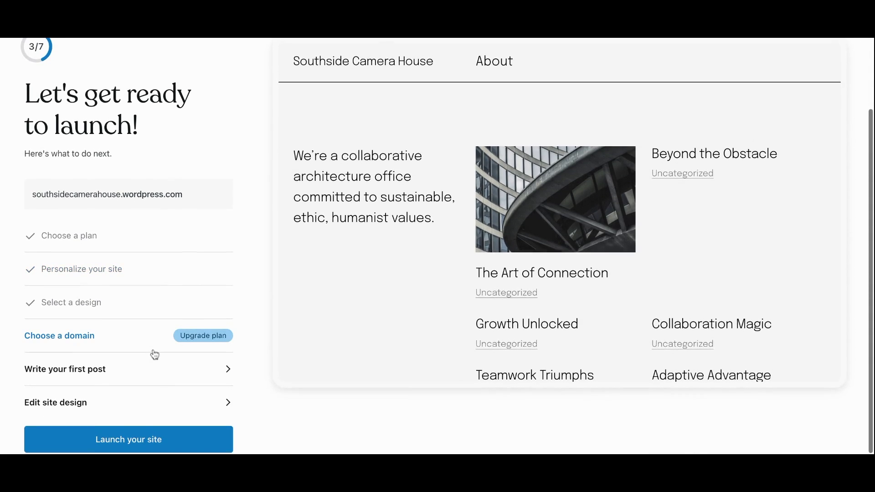
{"action": "left_click", "coordinate": [134, 411]}
{"action": "scroll", "coordinate": [189, 255], "scroll_direction": "down", "scroll_amount": 6}
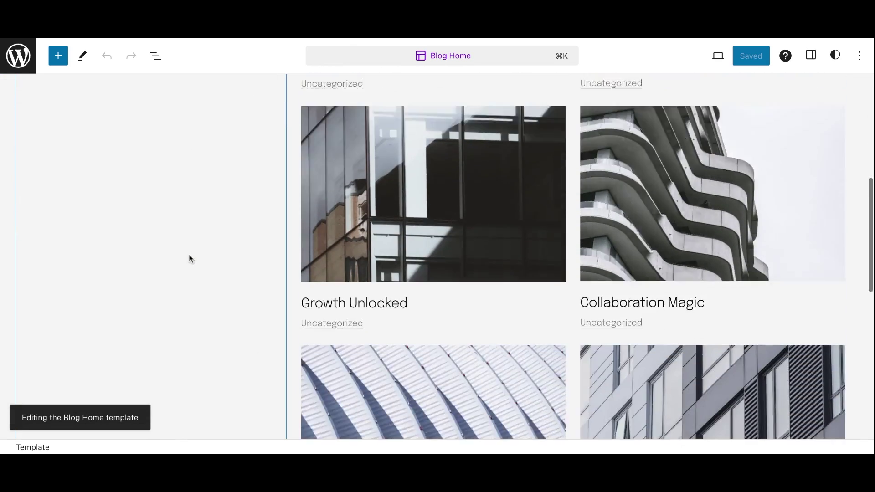
{"action": "scroll", "coordinate": [190, 258], "scroll_direction": "down", "scroll_amount": 5}
{"action": "scroll", "coordinate": [189, 258], "scroll_direction": "up", "scroll_amount": 7}
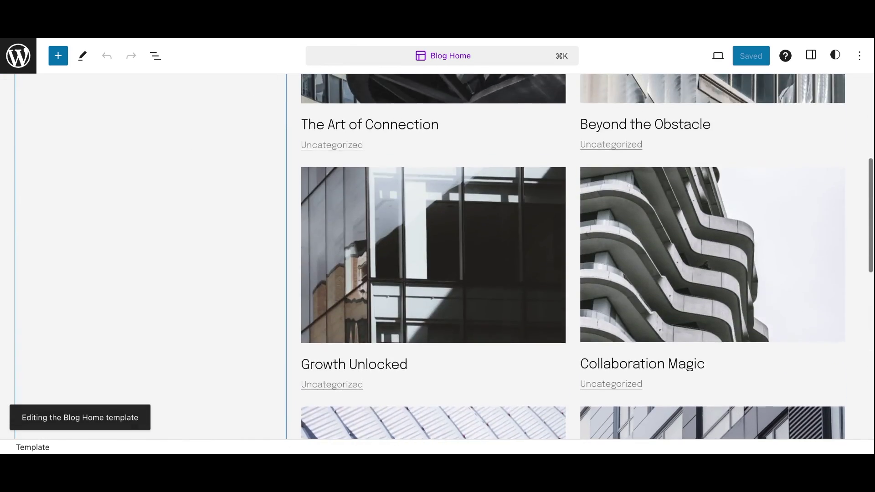
{"action": "scroll", "coordinate": [190, 258], "scroll_direction": "up", "scroll_amount": 6}
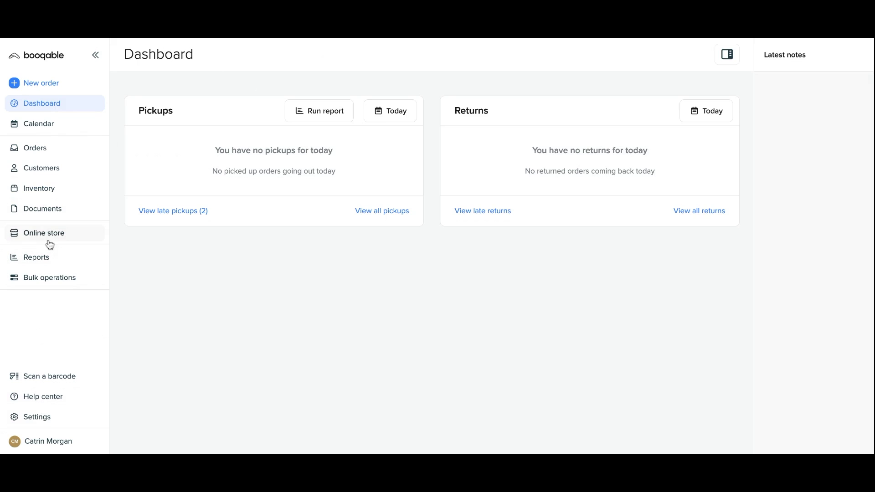
Show Booqable's Install on WordPress instructions from Online store and highlight the Step 1 plugin text
{"action": "left_click", "coordinate": [50, 244]}
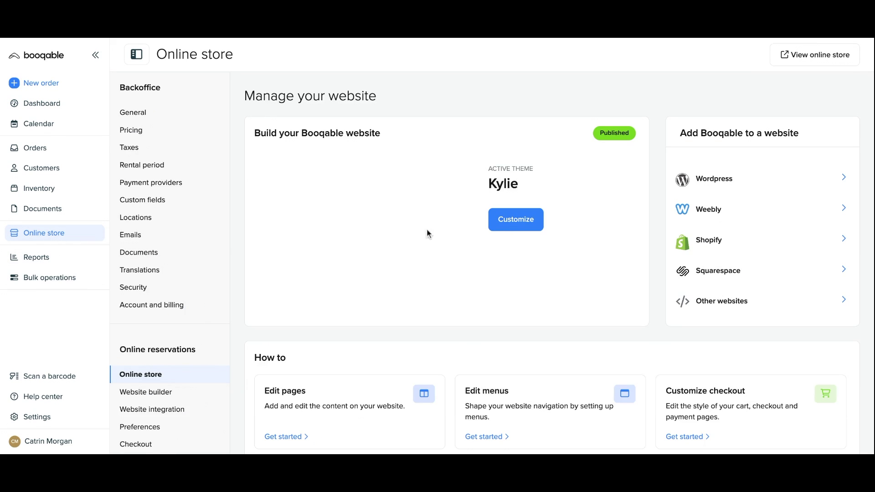
{"action": "left_click", "coordinate": [710, 183]}
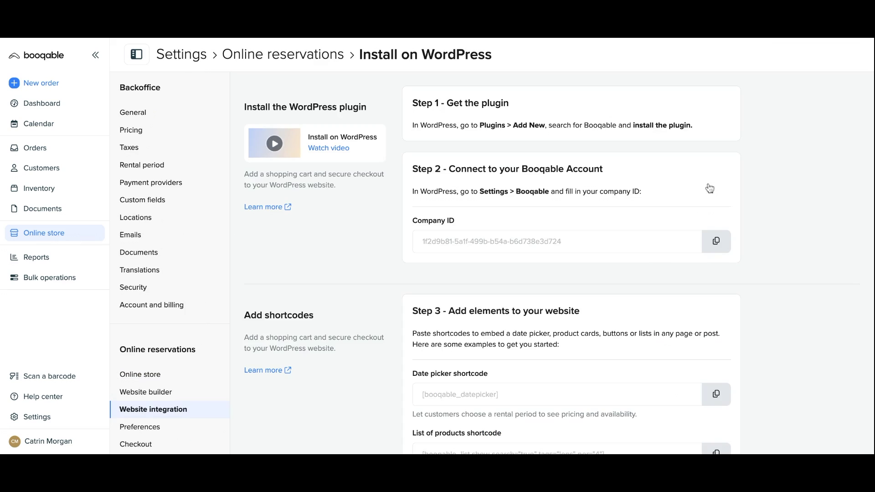
{"action": "scroll", "coordinate": [559, 264], "scroll_direction": "down", "scroll_amount": 3}
{"action": "scroll", "coordinate": [558, 264], "scroll_direction": "down", "scroll_amount": 3}
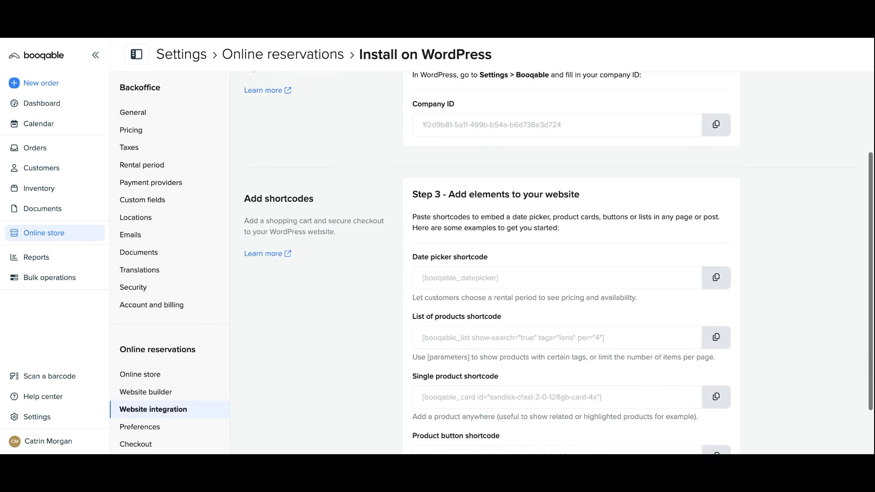
{"action": "scroll", "coordinate": [558, 264], "scroll_direction": "up", "scroll_amount": 1}
{"action": "scroll", "coordinate": [485, 127], "scroll_direction": "up", "scroll_amount": 3}
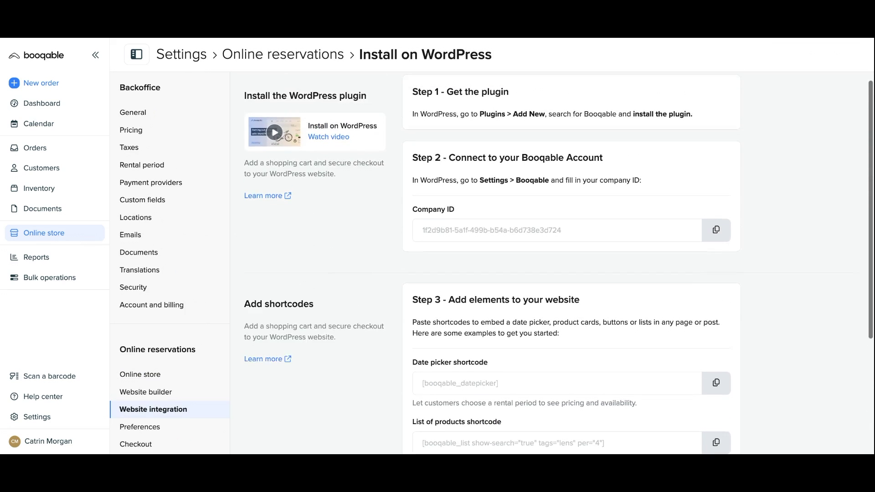
{"action": "left_click_drag", "start_coordinate": [482, 125], "coordinate": [704, 130]}
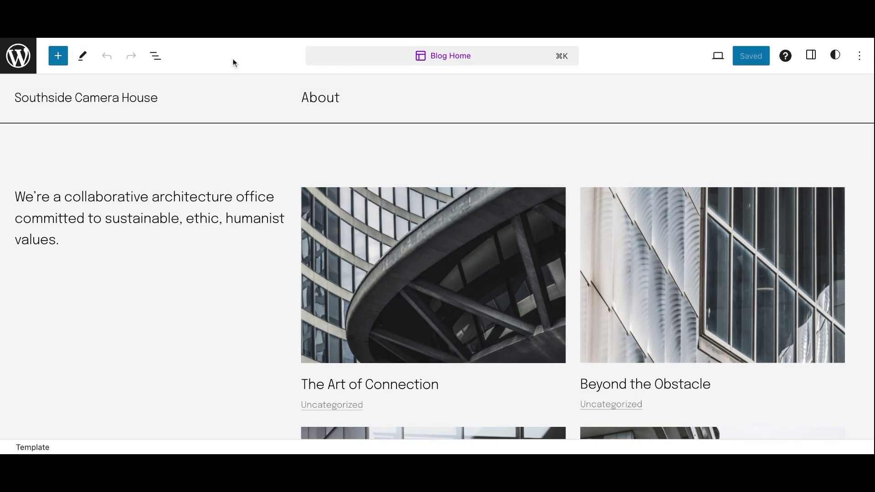
{"action": "left_click", "coordinate": [23, 56]}
Search the WordPress.com plugins marketplace for 'Bopqable' to find the Booqable plugin
{"action": "scroll", "coordinate": [57, 291], "scroll_direction": "down", "scroll_amount": 1}
{"action": "scroll", "coordinate": [57, 292], "scroll_direction": "down", "scroll_amount": 2}
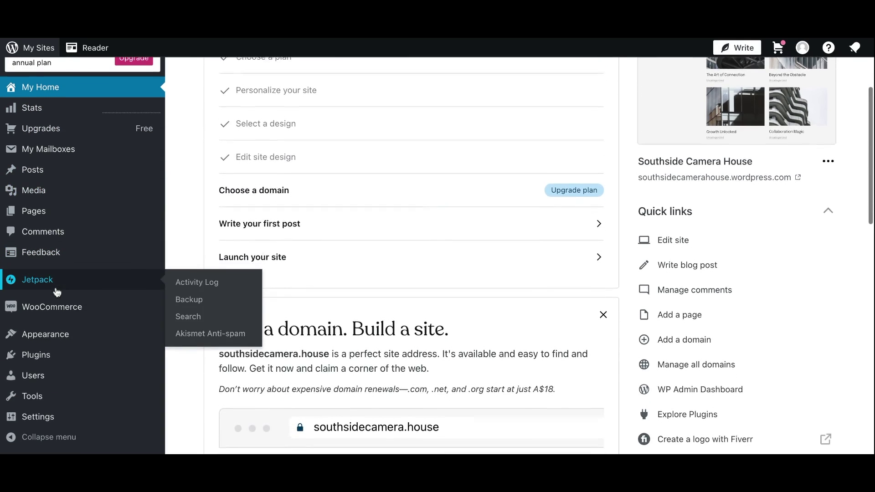
{"action": "left_click", "coordinate": [105, 355]}
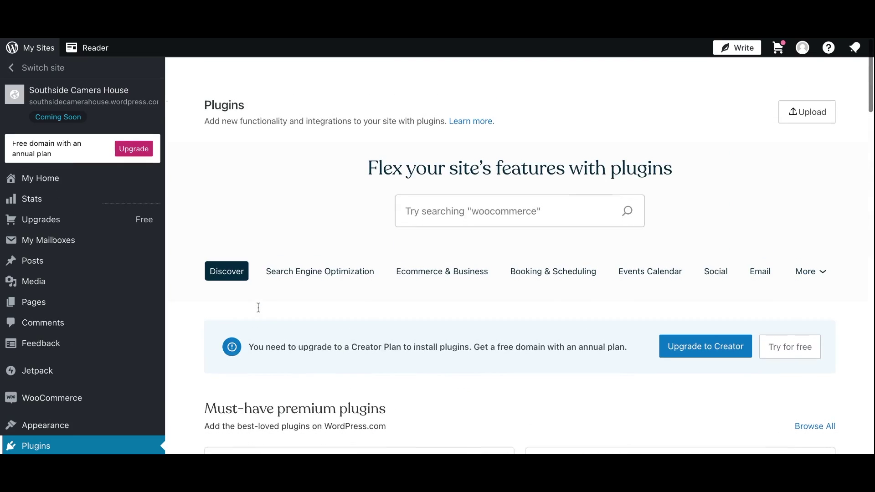
{"action": "left_click", "coordinate": [417, 203]}
{"action": "type", "text": "Bop"}
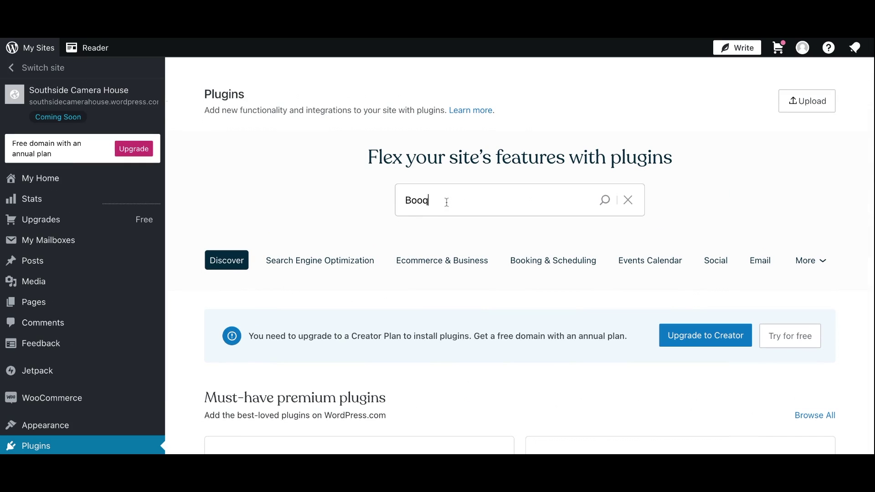
{"action": "type", "text": "qable"}
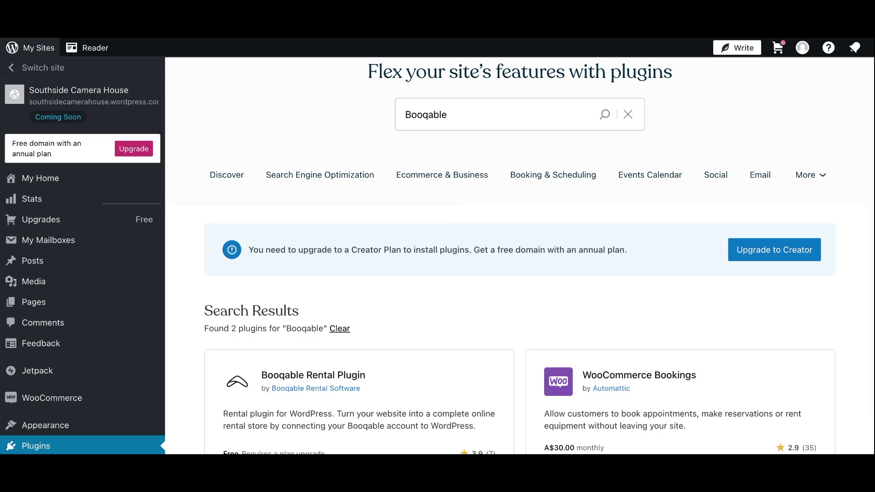
{"action": "scroll", "coordinate": [428, 317], "scroll_direction": "down", "scroll_amount": 1}
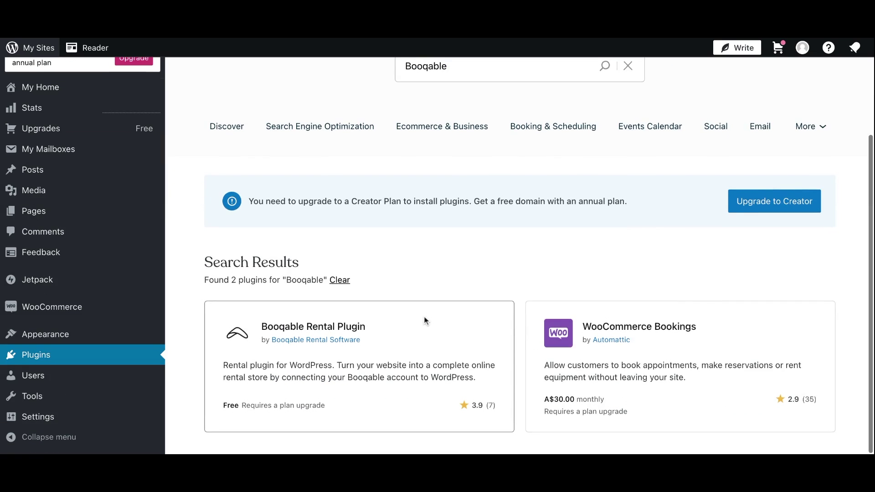
Install the Booqable Rental Plugin, upgrading the plan to activate it
{"action": "left_click", "coordinate": [377, 372]}
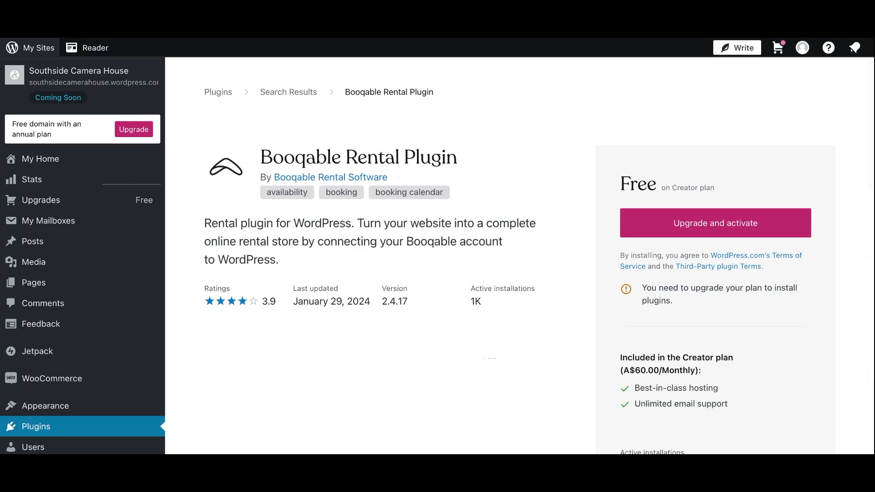
{"action": "left_click", "coordinate": [656, 232]}
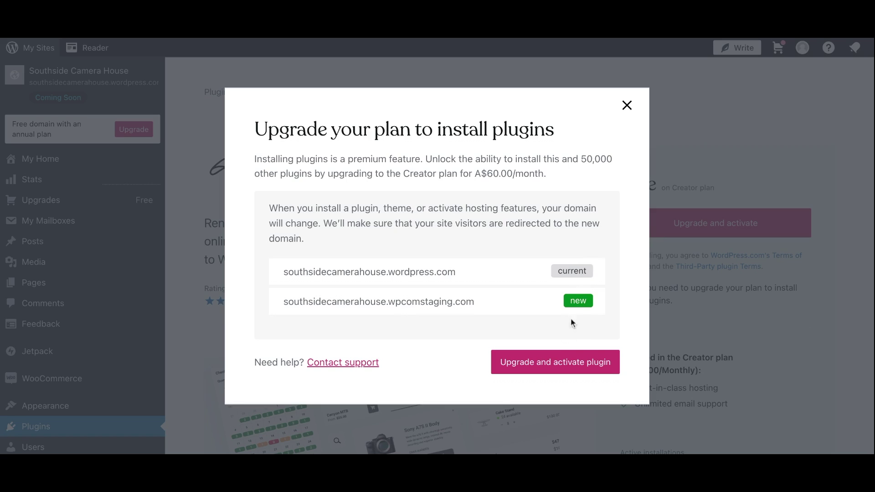
{"action": "left_click", "coordinate": [560, 361]}
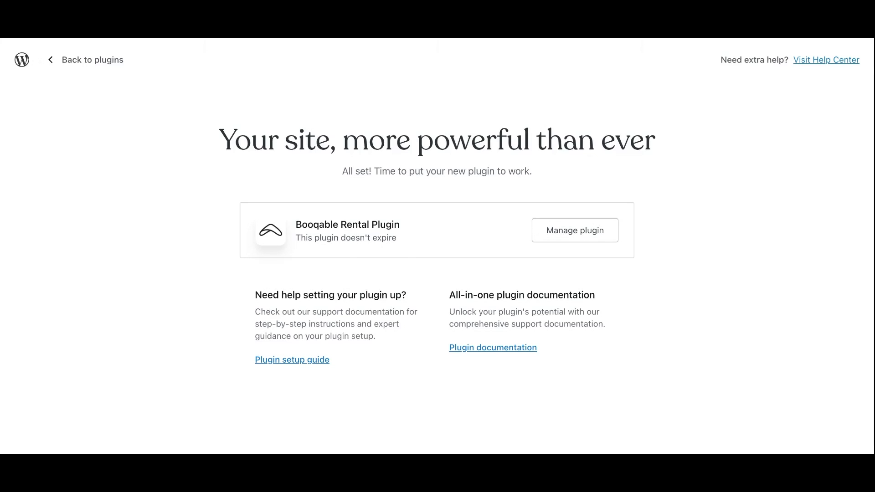
{"action": "left_click", "coordinate": [73, 60]}
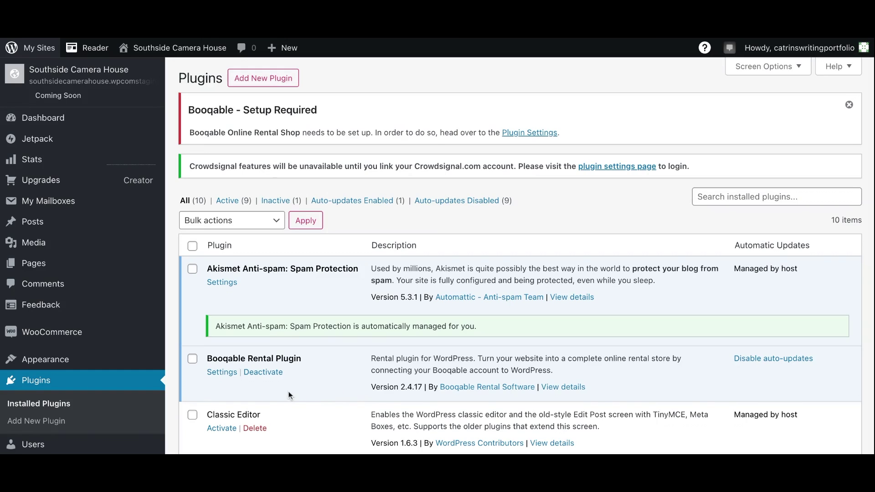
Paste the Booqable company ID into the plugin's Company ID field and save with Update Options
{"action": "left_click", "coordinate": [220, 376]}
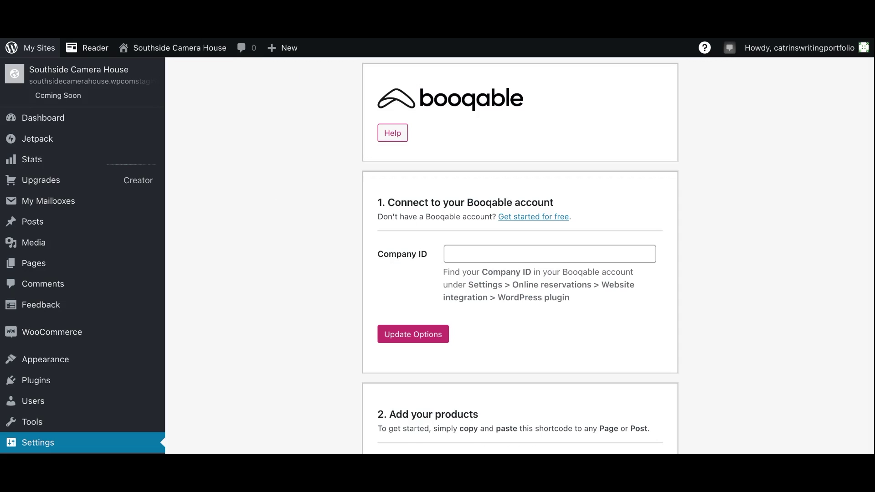
{"action": "left_click", "coordinate": [460, 257]}
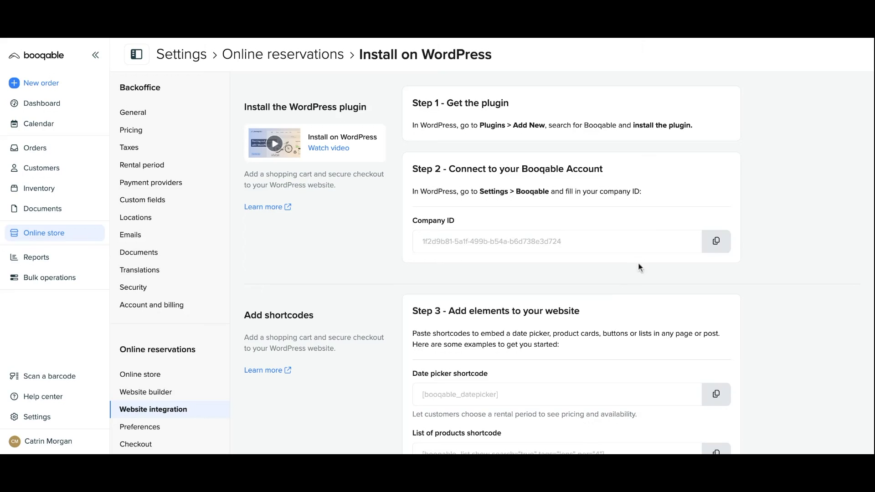
{"action": "left_click", "coordinate": [717, 243]}
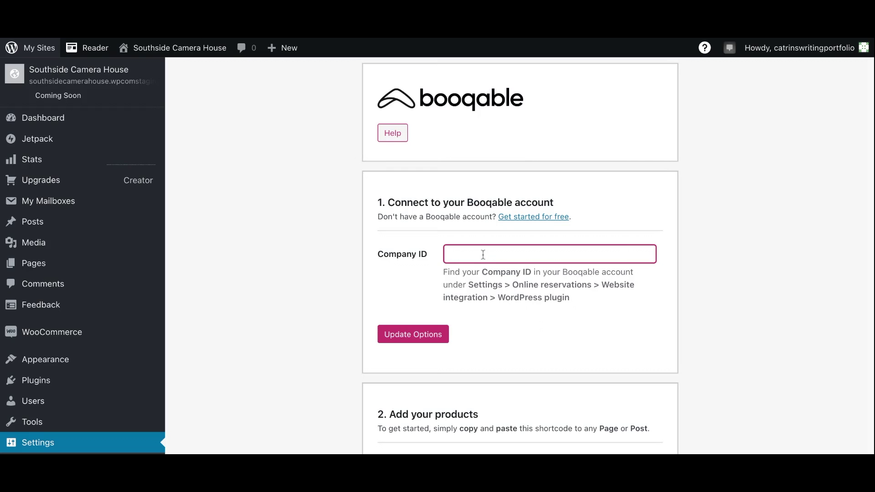
{"action": "key", "text": "ctrl+v"}
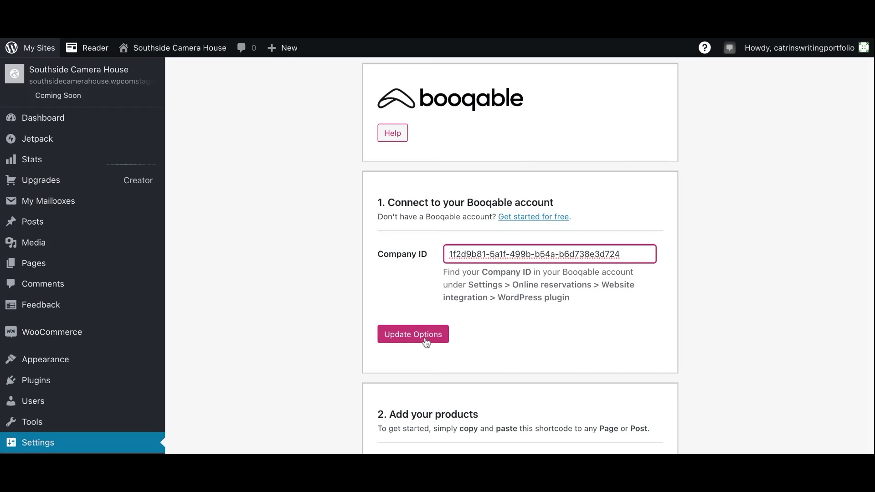
{"action": "left_click", "coordinate": [426, 338]}
{"action": "scroll", "coordinate": [319, 337], "scroll_direction": "down", "scroll_amount": 1}
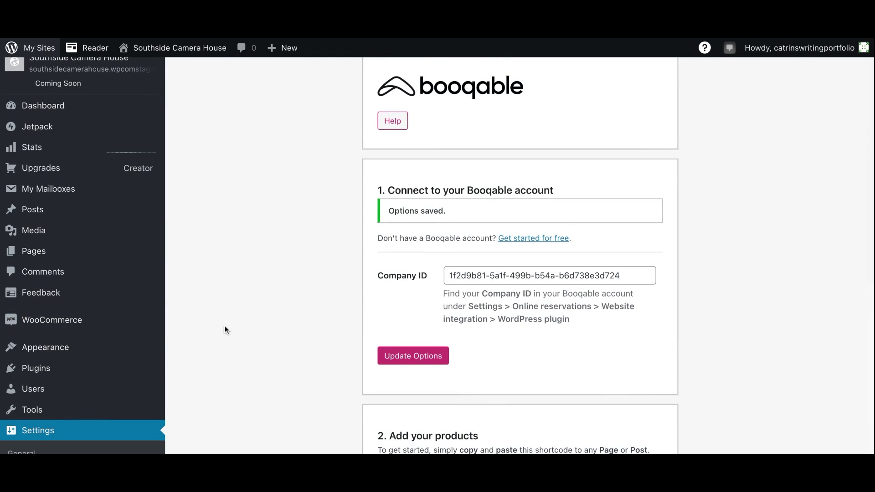
{"action": "left_click", "coordinate": [123, 354]}
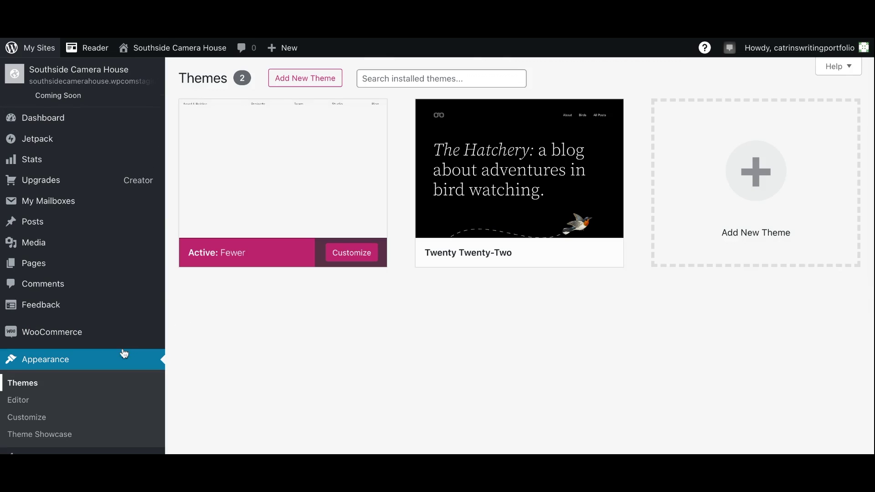
Customize the Fewer theme, open the Blog Home page template, and view the live site
{"action": "left_click", "coordinate": [352, 253]}
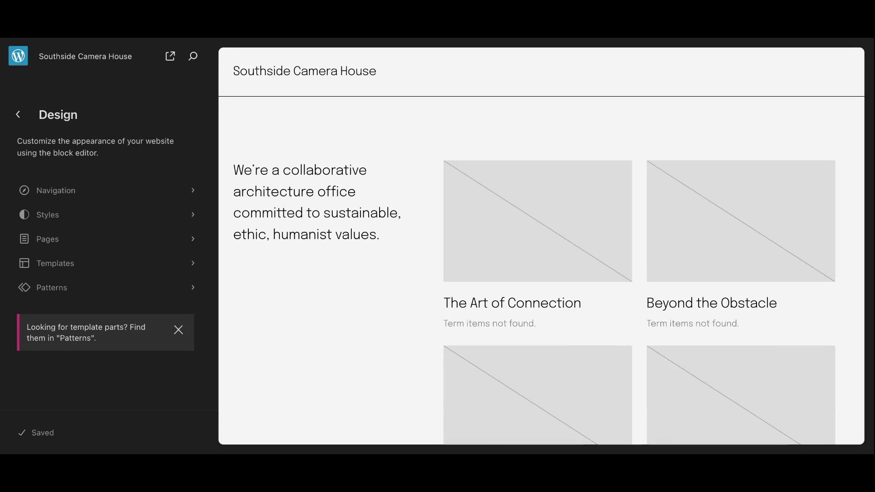
{"action": "left_click", "coordinate": [180, 243]}
{"action": "left_click", "coordinate": [141, 185]}
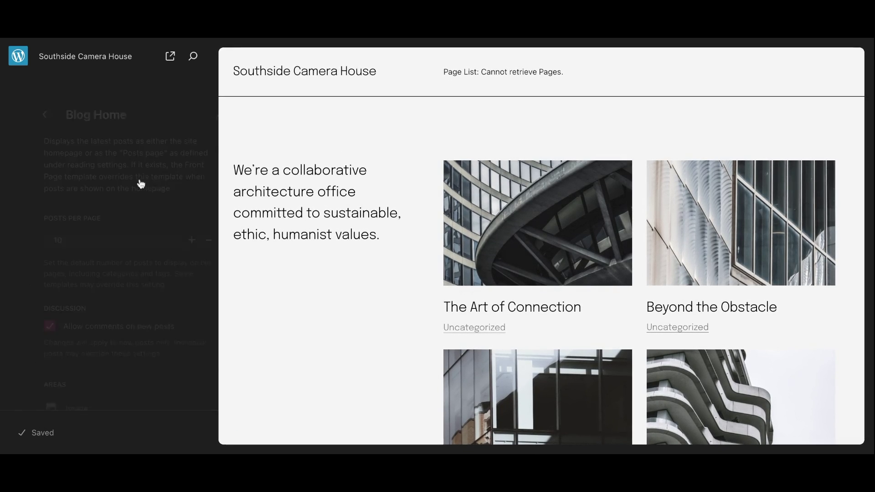
{"action": "left_click", "coordinate": [170, 57]}
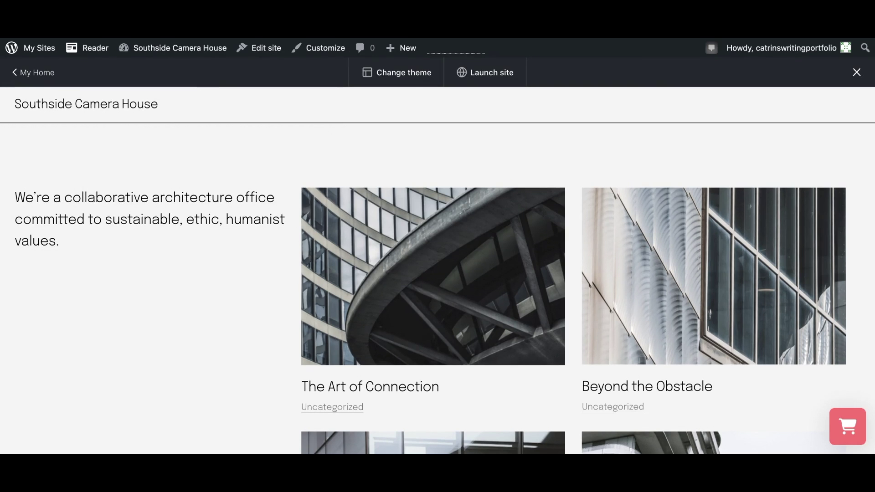
{"action": "mouse_move", "coordinate": [836, 432]}
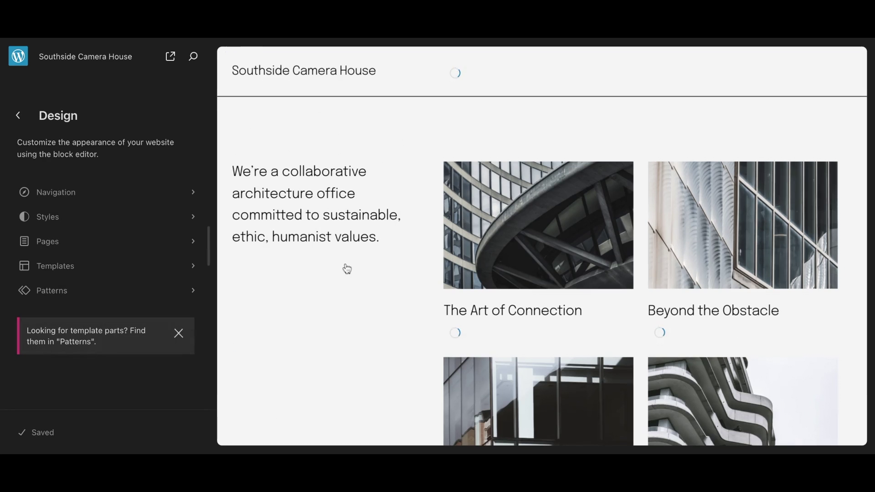
Create a new draft page titled 'Products'
{"action": "left_click", "coordinate": [186, 247]}
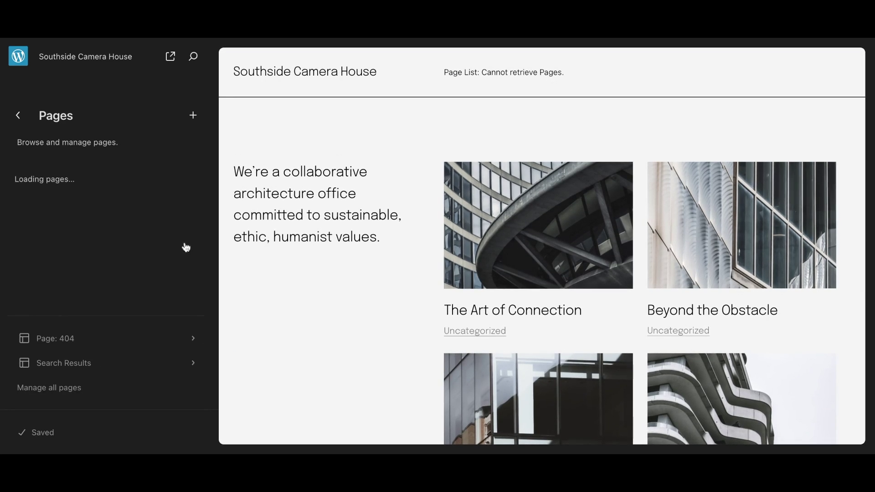
{"action": "left_click", "coordinate": [194, 116]}
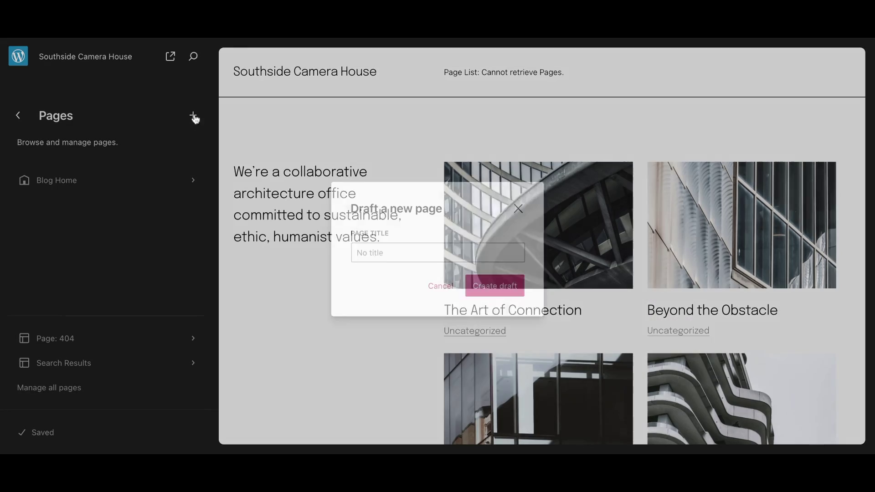
{"action": "type", "text": "Product"}
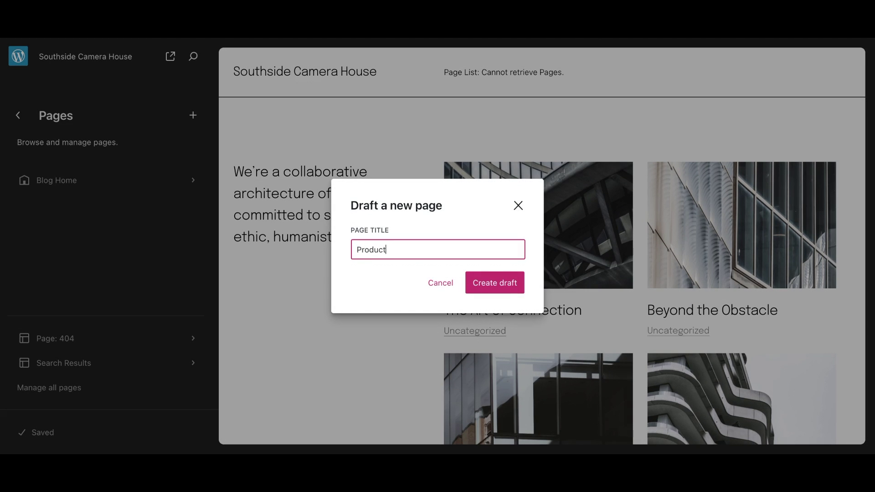
{"action": "type", "text": "s"}
{"action": "left_click", "coordinate": [502, 282]}
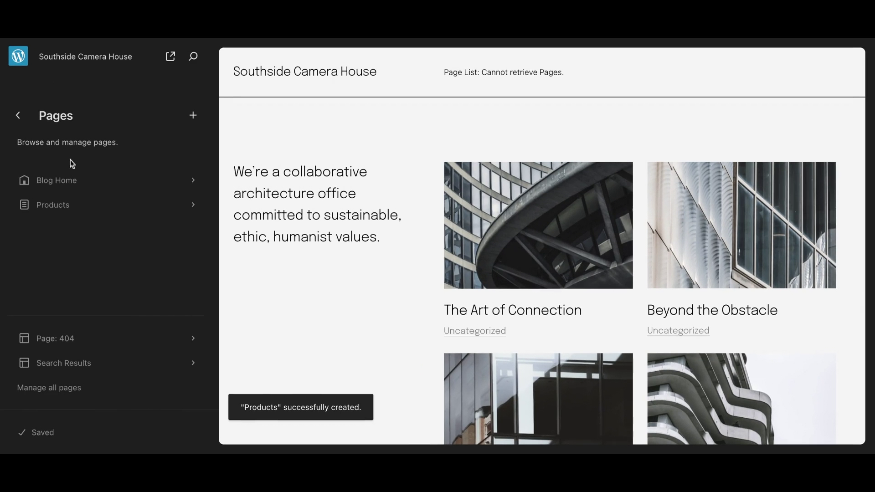
Create a second draft page titled 'About us'
{"action": "left_click", "coordinate": [193, 116]}
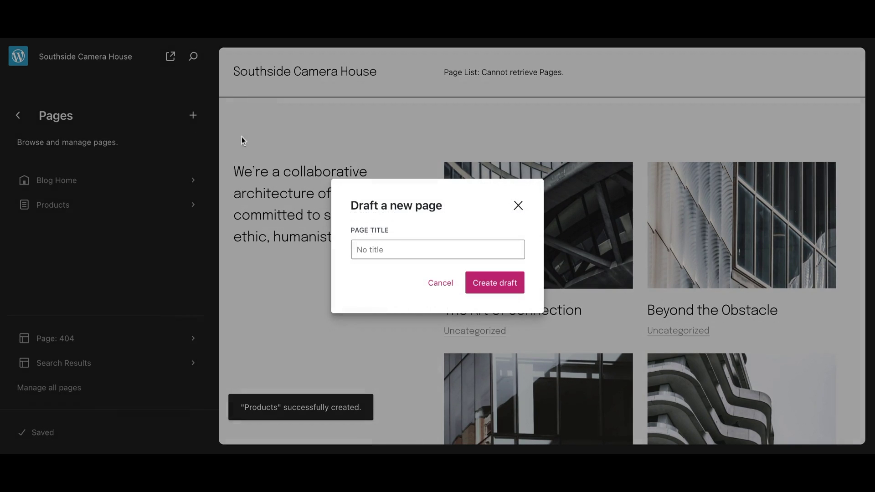
{"action": "left_click", "coordinate": [415, 256]}
{"action": "type", "text": "About us"}
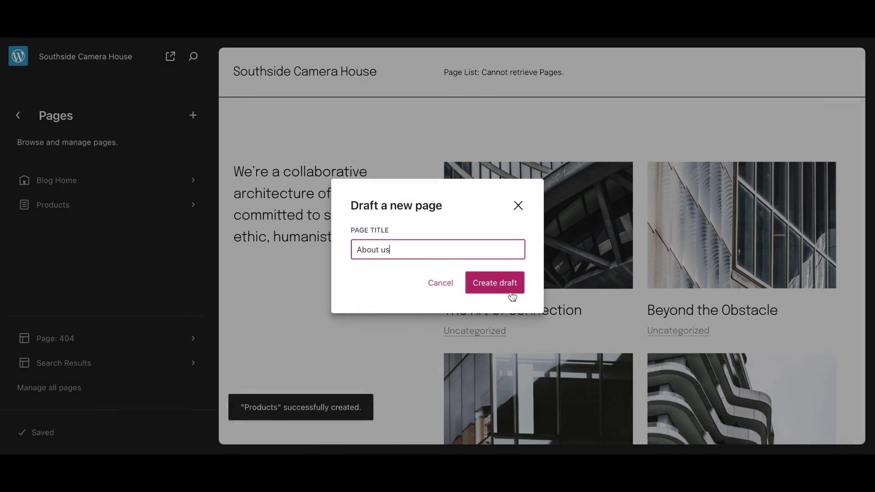
{"action": "left_click", "coordinate": [506, 291]}
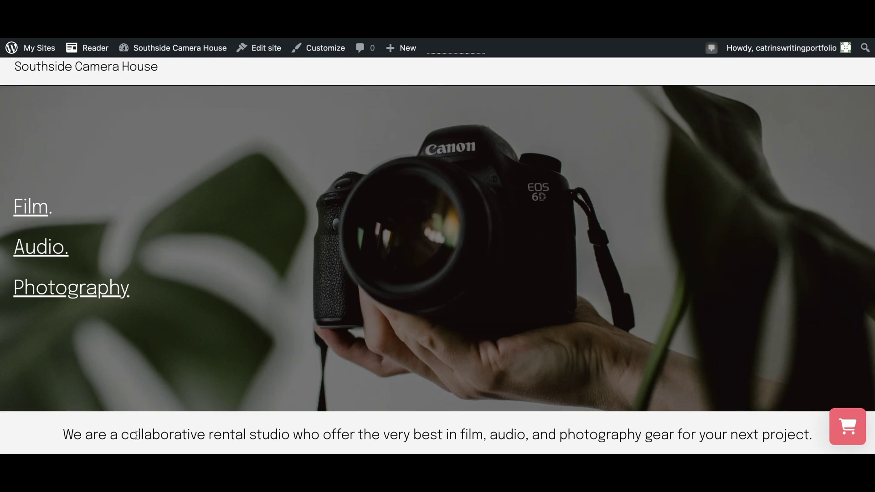
In the live site's date picker, set pickup to 11 February at 12:00 PM and choose a February return day
{"action": "scroll", "coordinate": [311, 341], "scroll_direction": "down", "scroll_amount": 3}
{"action": "left_click", "coordinate": [311, 341]}
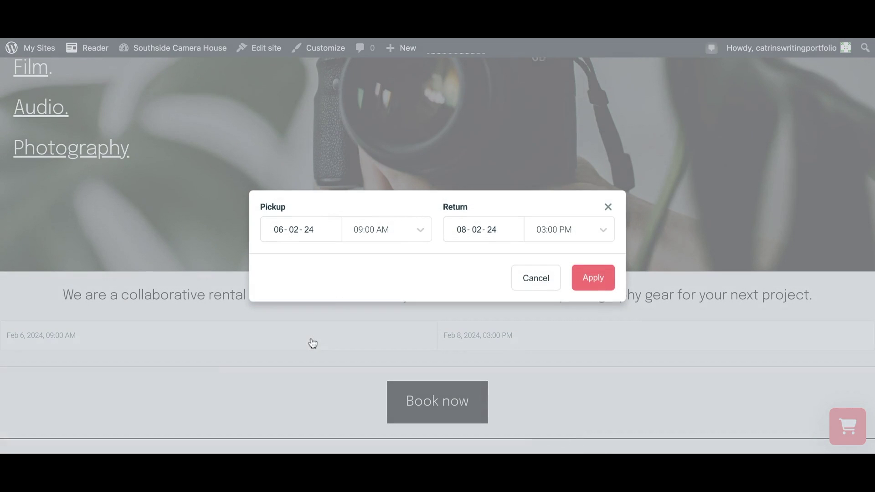
{"action": "left_click", "coordinate": [308, 242]}
{"action": "left_click", "coordinate": [377, 239]}
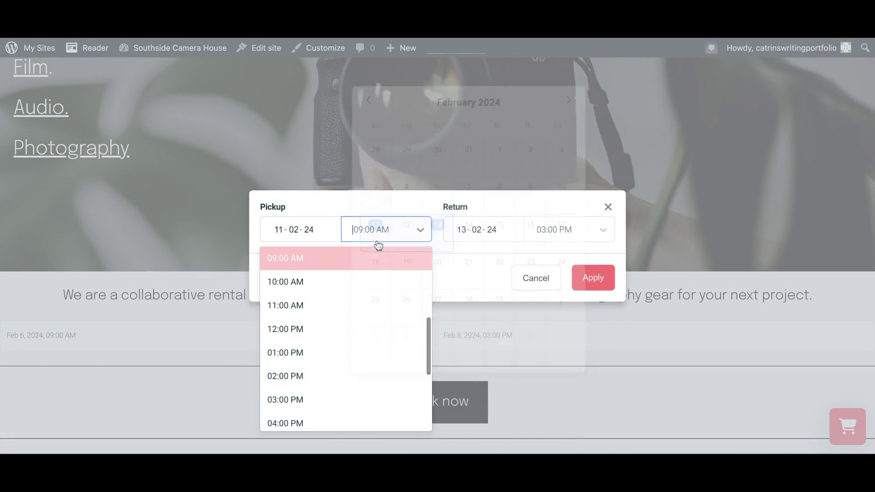
{"action": "left_click", "coordinate": [363, 261]}
{"action": "left_click", "coordinate": [421, 230]}
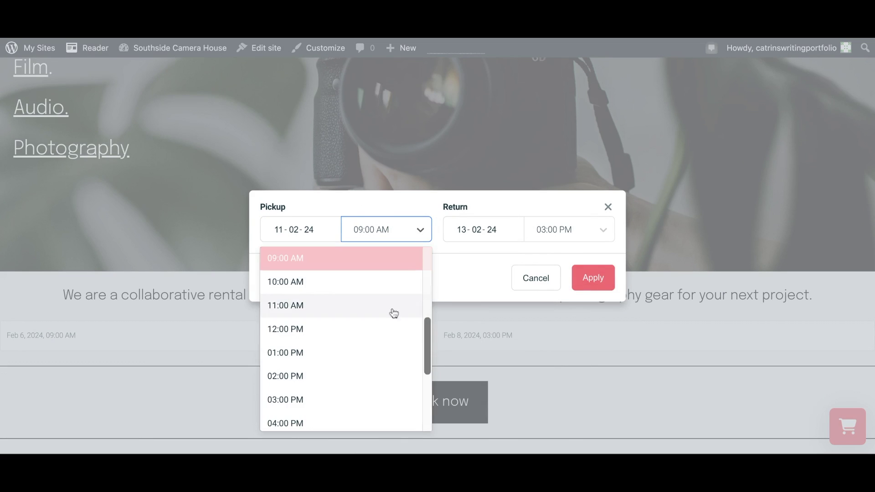
{"action": "left_click", "coordinate": [383, 333]}
{"action": "left_click", "coordinate": [462, 231]}
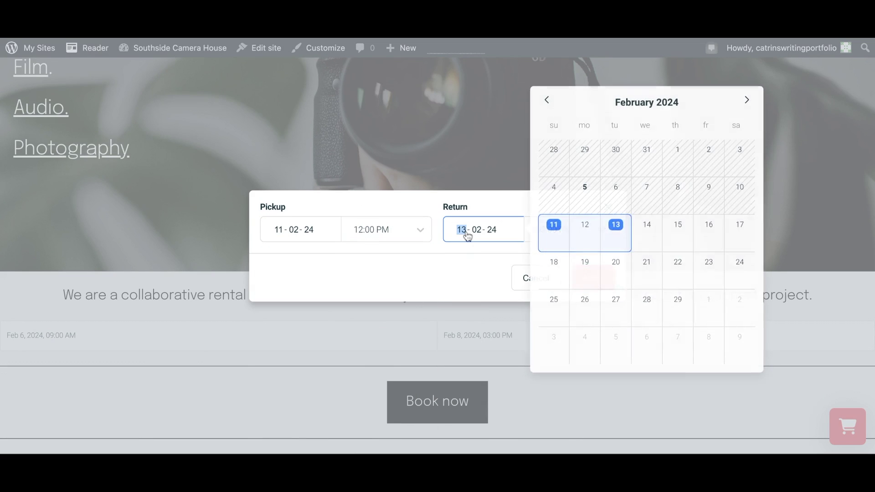
{"action": "left_click", "coordinate": [634, 230]}
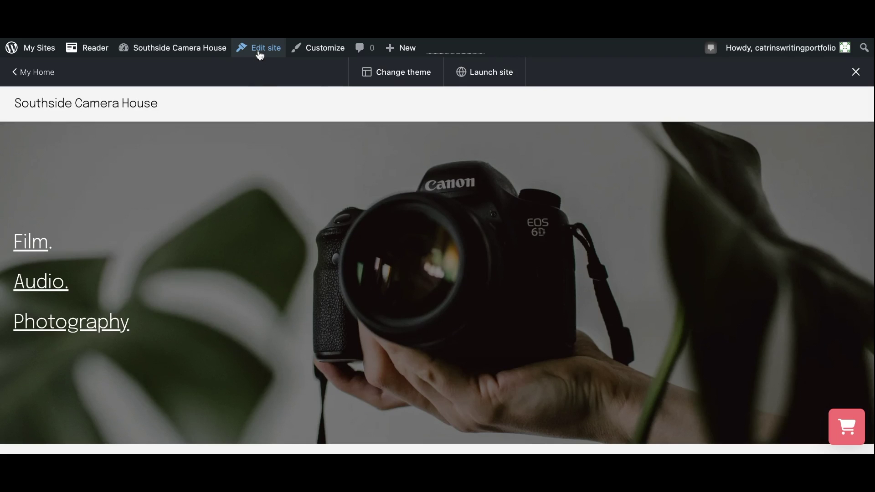
Open the Blog Home template in the site editor
{"action": "left_click", "coordinate": [259, 54]}
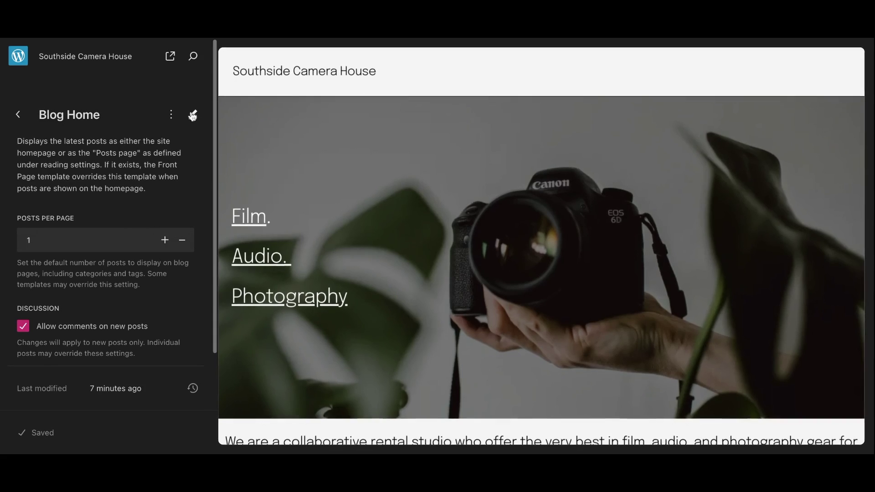
{"action": "left_click", "coordinate": [191, 114]}
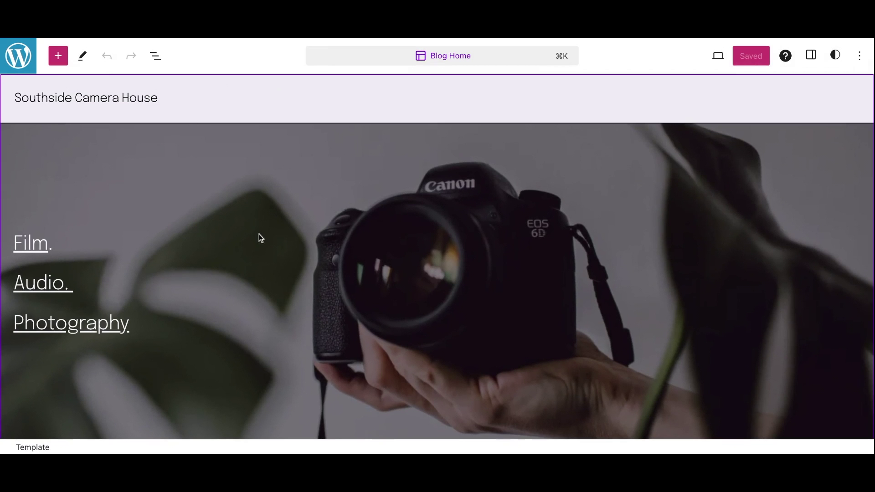
{"action": "scroll", "coordinate": [259, 233], "scroll_direction": "down", "scroll_amount": 3}
{"action": "scroll", "coordinate": [259, 234], "scroll_direction": "up", "scroll_amount": 3}
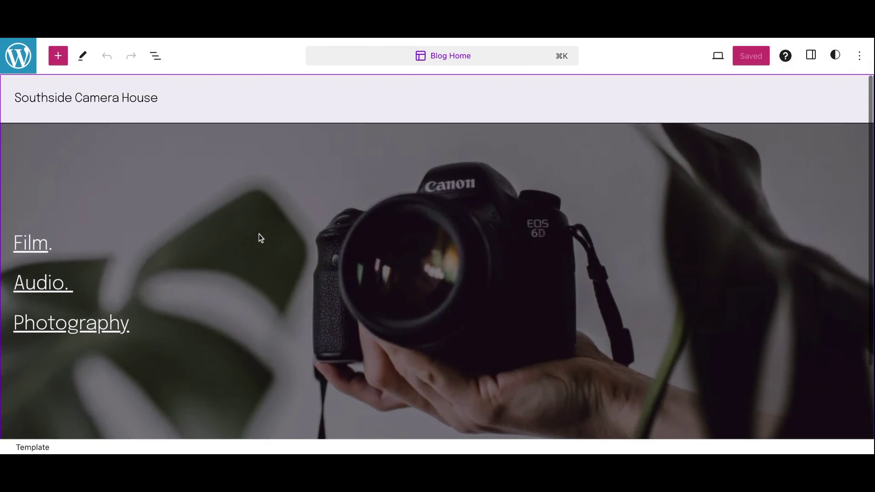
{"action": "scroll", "coordinate": [259, 234], "scroll_direction": "down", "scroll_amount": 2}
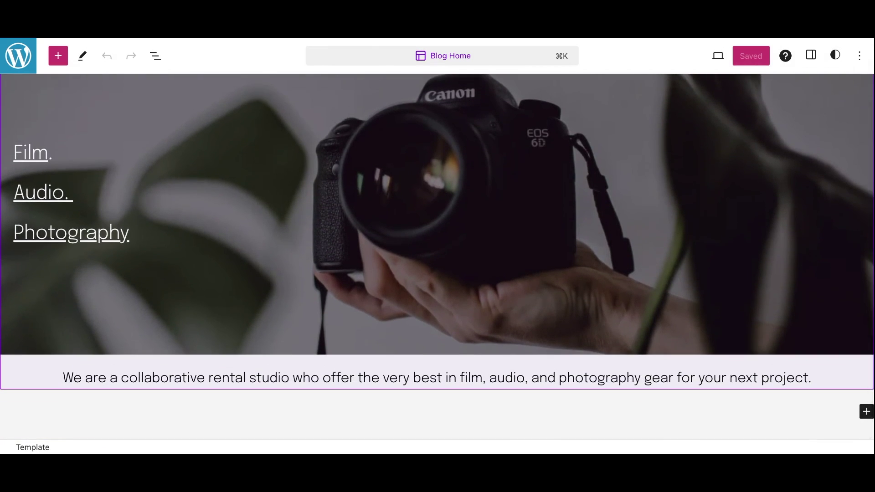
Insert a Shortcode block found by searching 'code', and copy Booqable's date picker shortcode
{"action": "left_click", "coordinate": [58, 57]}
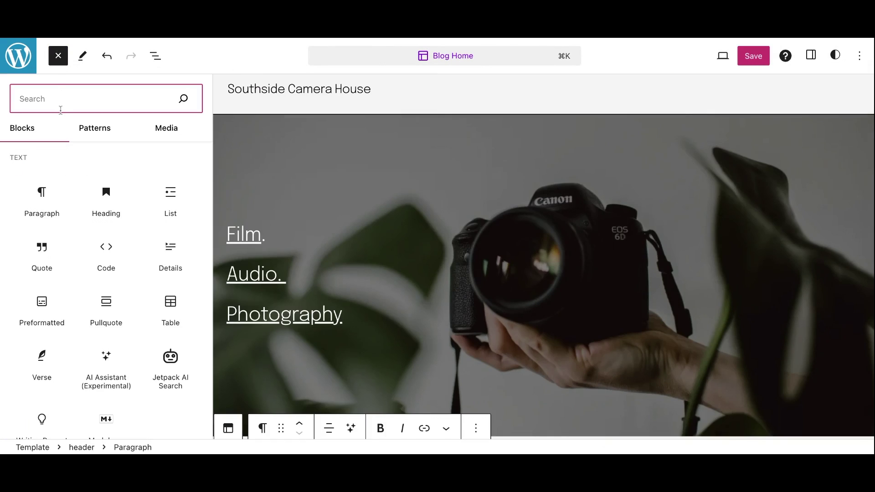
{"action": "type", "text": "code"}
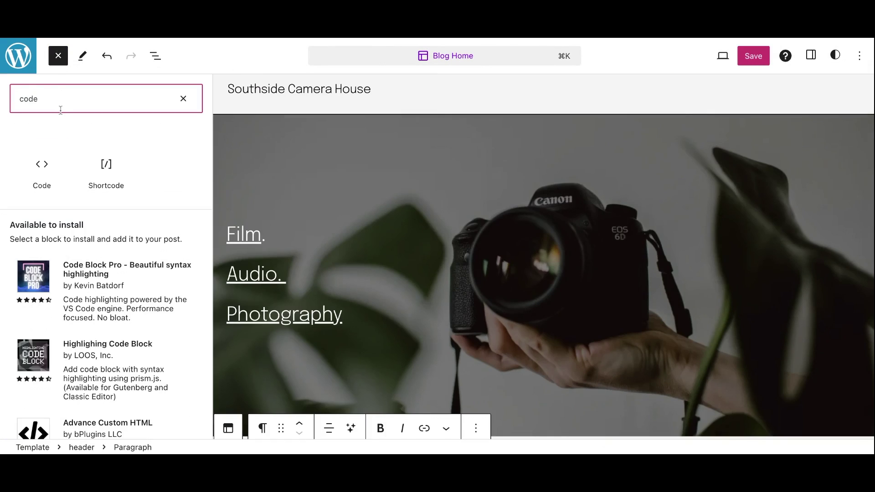
{"action": "left_click", "coordinate": [115, 177]}
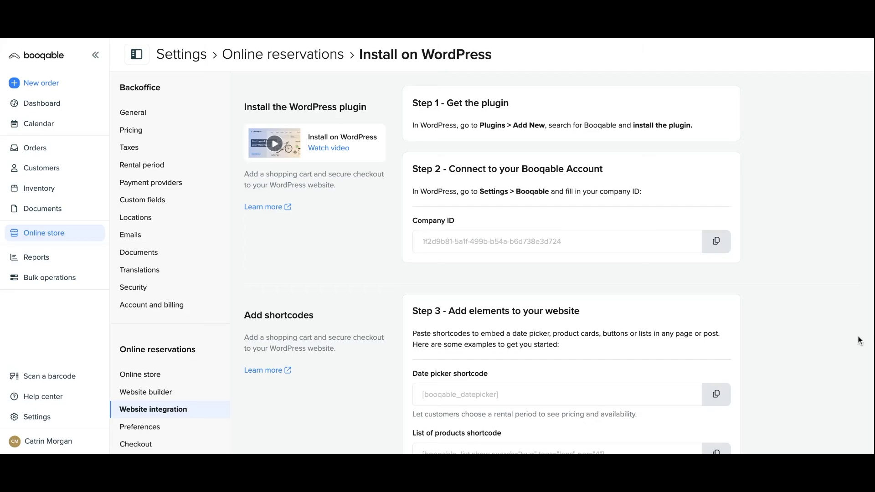
{"action": "scroll", "coordinate": [860, 340], "scroll_direction": "down", "scroll_amount": 5}
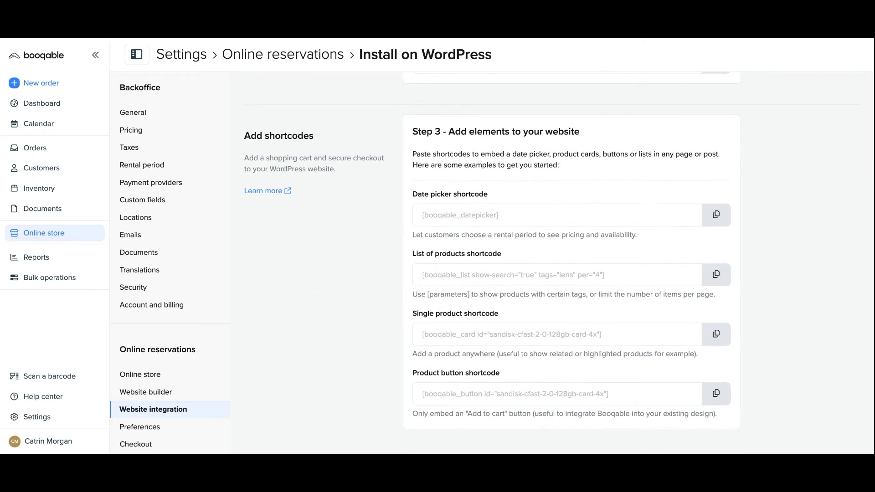
{"action": "left_click", "coordinate": [726, 220]}
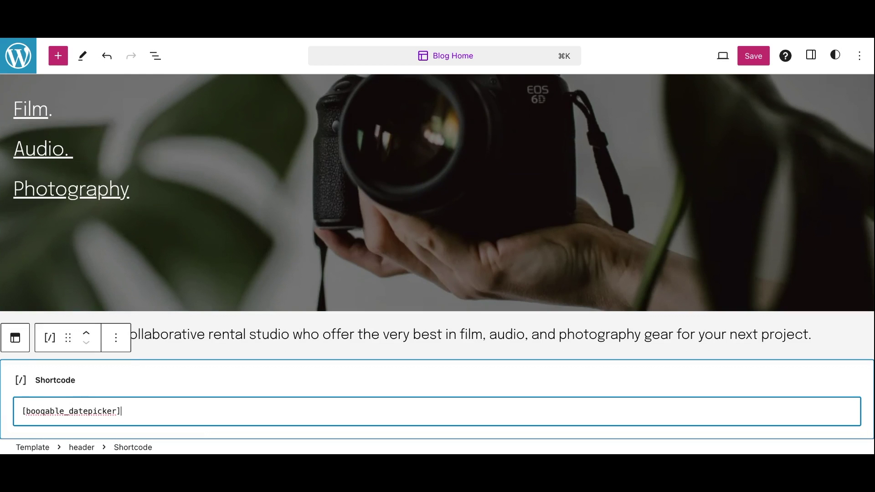
Save and confirm the header template changes with the [booqable_datepicker] shortcode
{"action": "left_click", "coordinate": [753, 55]}
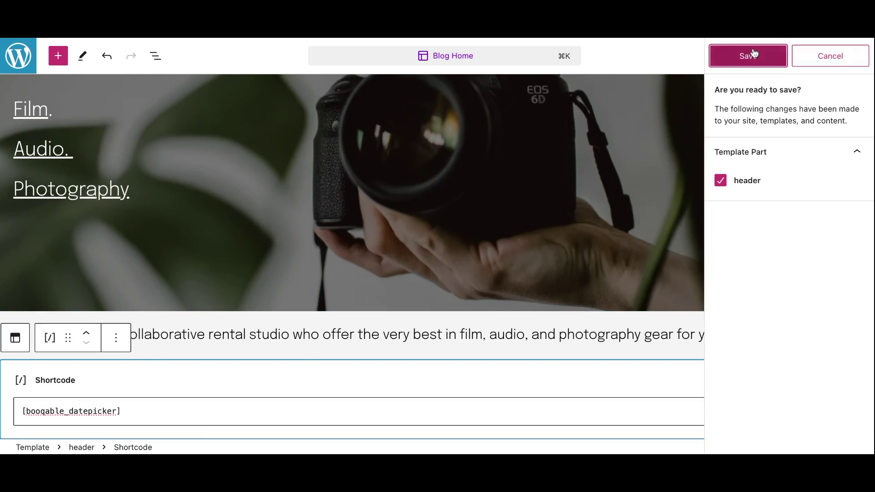
{"action": "left_click", "coordinate": [753, 55]}
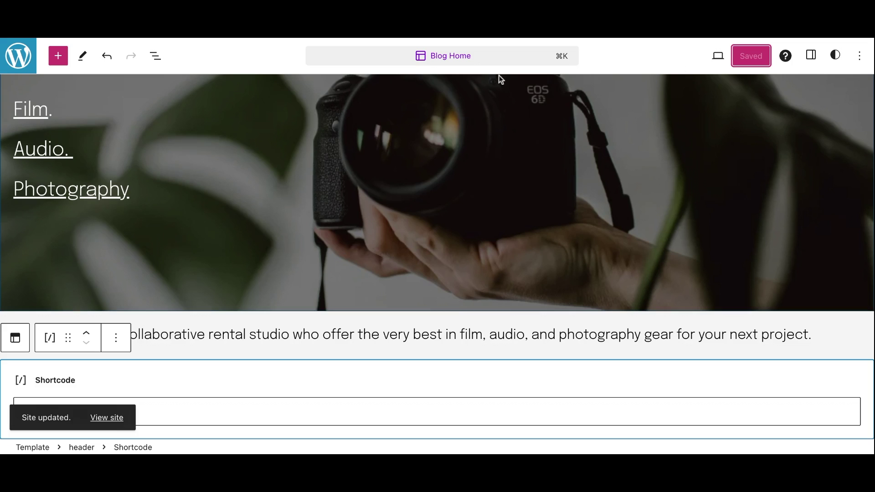
{"action": "left_click", "coordinate": [712, 57]}
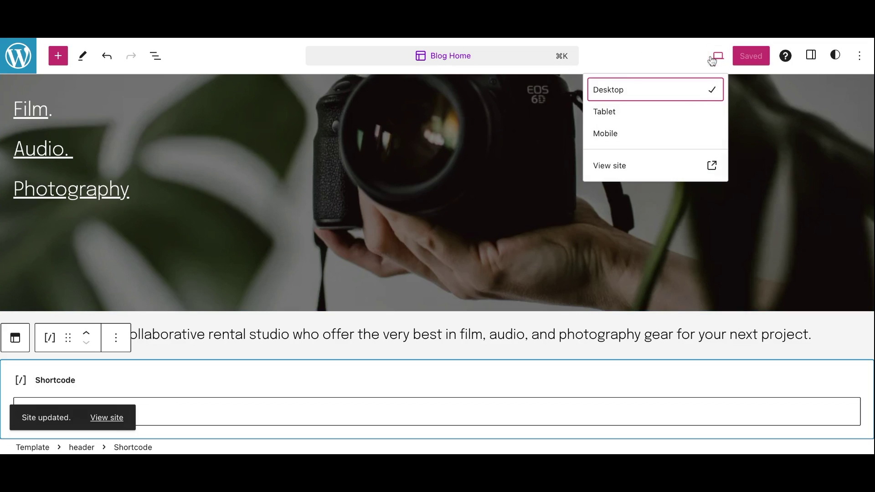
On the live site, set the rental pickup to 11 February at 12:00 PM
{"action": "left_click", "coordinate": [662, 166]}
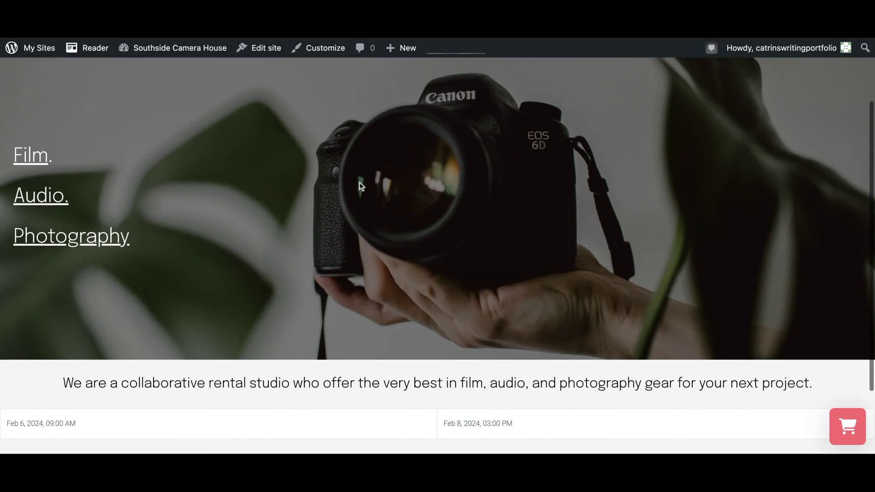
{"action": "scroll", "coordinate": [321, 267], "scroll_direction": "down", "scroll_amount": 2}
{"action": "scroll", "coordinate": [321, 264], "scroll_direction": "down", "scroll_amount": 2}
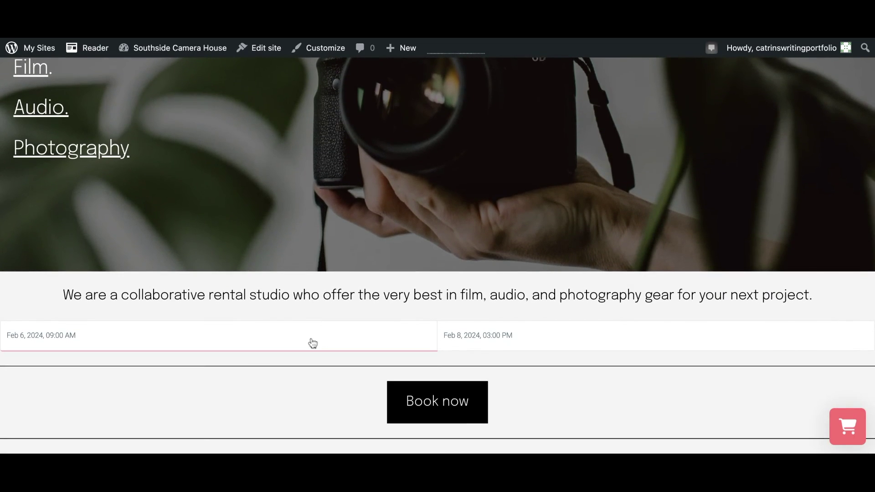
{"action": "left_click", "coordinate": [312, 343]}
{"action": "left_click", "coordinate": [307, 235]}
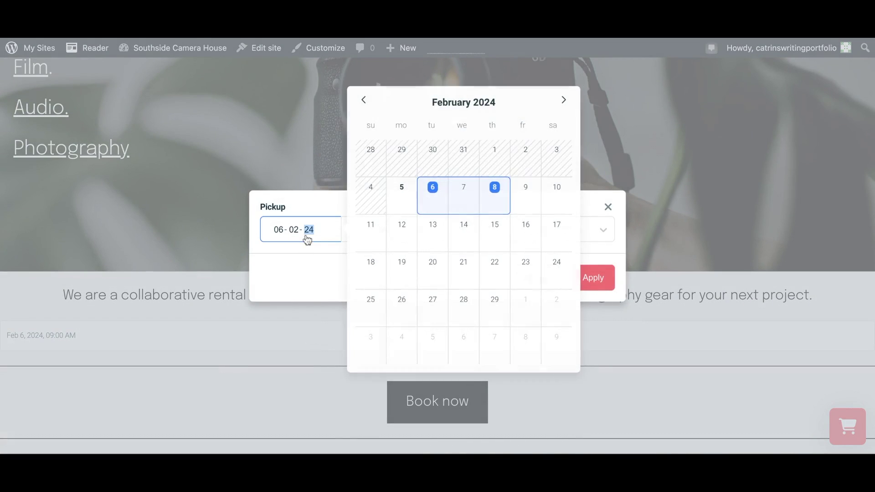
{"action": "left_click", "coordinate": [373, 236]}
{"action": "left_click", "coordinate": [366, 258]}
{"action": "left_click", "coordinate": [420, 229]}
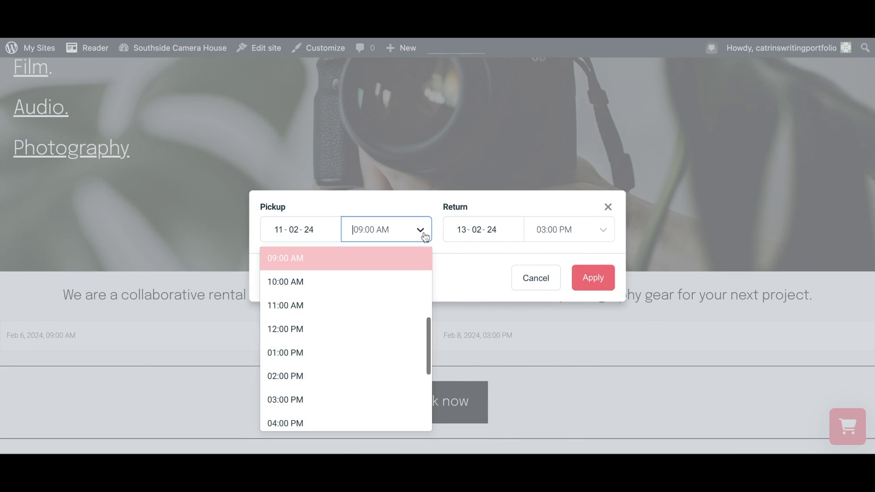
{"action": "left_click", "coordinate": [384, 334]}
Set the return to 14 February 05:00 PM, apply it, and browse the 4-day product prices
{"action": "left_click", "coordinate": [465, 232]}
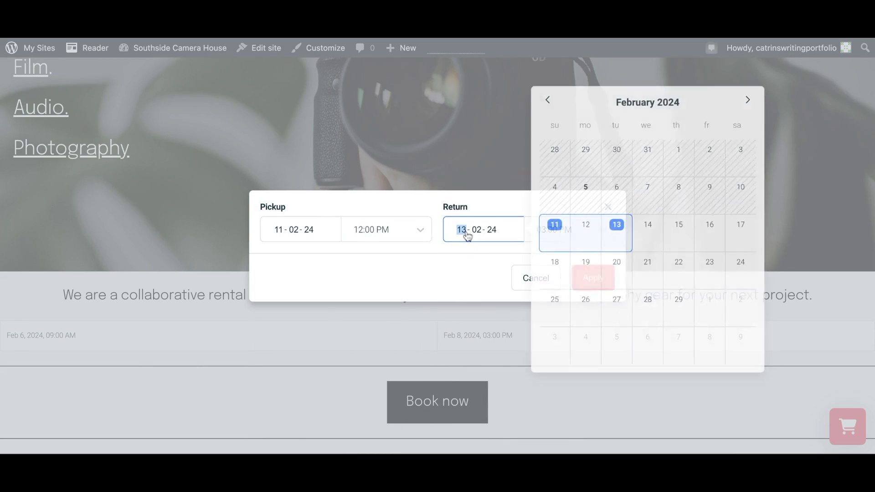
{"action": "left_click", "coordinate": [634, 232]}
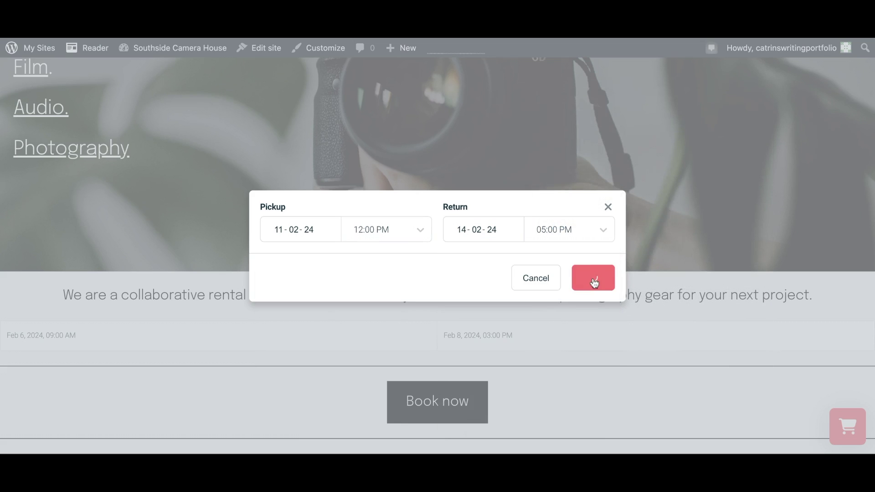
{"action": "left_click", "coordinate": [594, 283]}
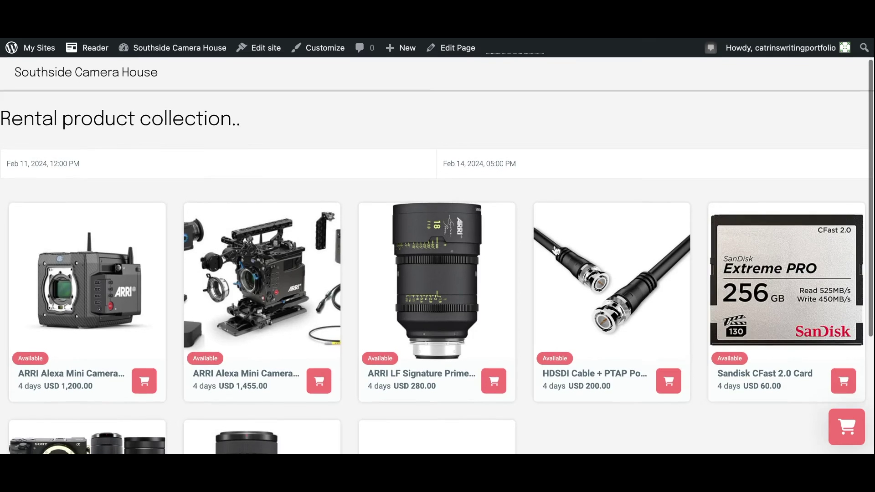
{"action": "scroll", "coordinate": [437, 255], "scroll_direction": "down", "scroll_amount": 3}
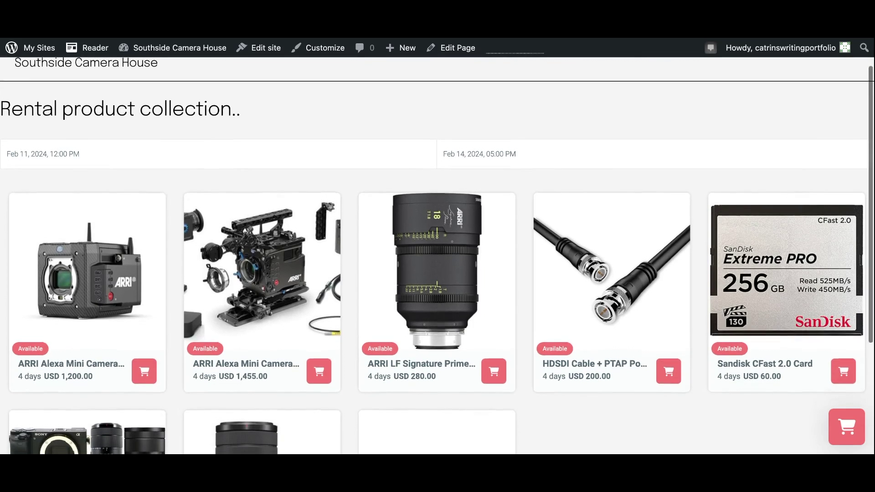
{"action": "scroll", "coordinate": [438, 255], "scroll_direction": "down", "scroll_amount": 3}
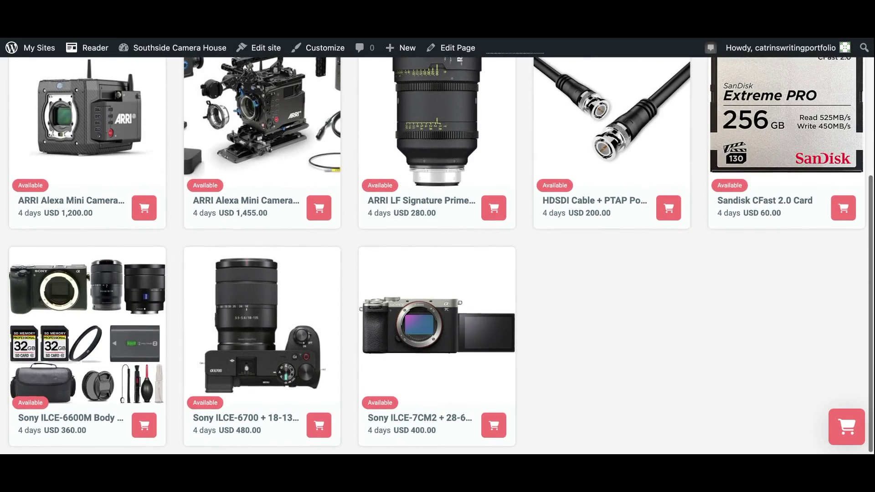
{"action": "scroll", "coordinate": [437, 255], "scroll_direction": "up", "scroll_amount": 5}
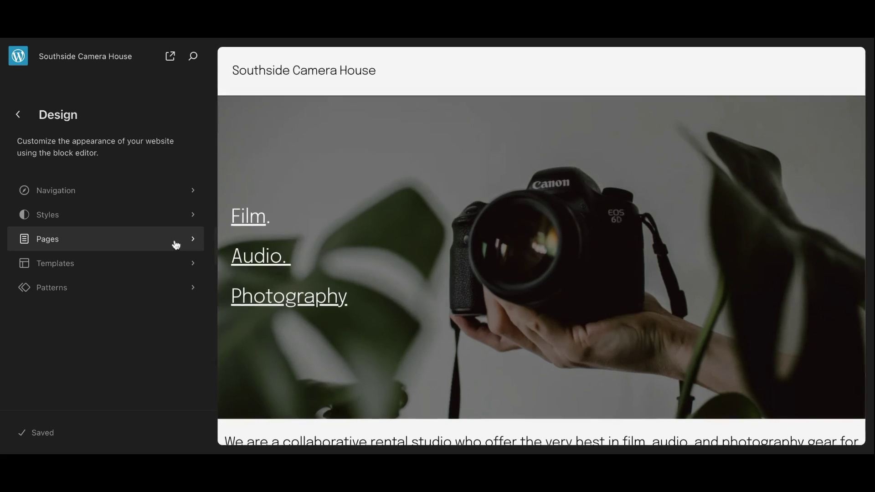
On the Products page, insert an empty Shortcode block below the date picker shortcode
{"action": "left_click", "coordinate": [175, 241]}
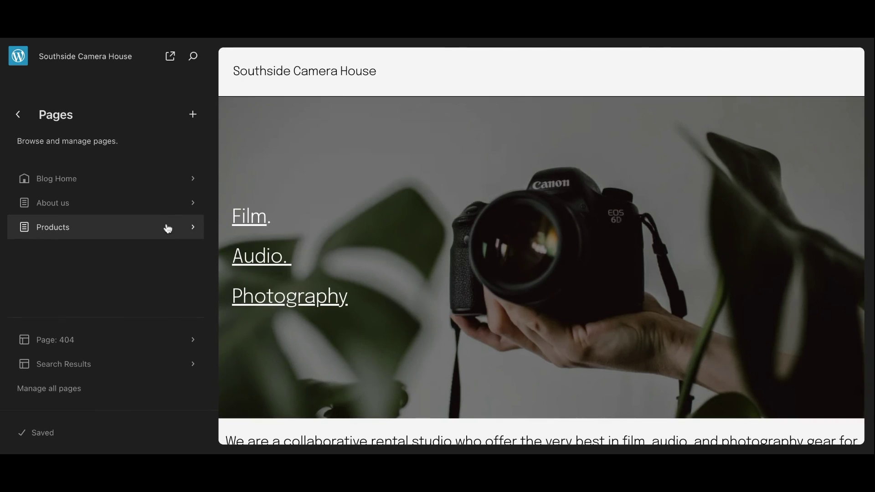
{"action": "left_click", "coordinate": [168, 228]}
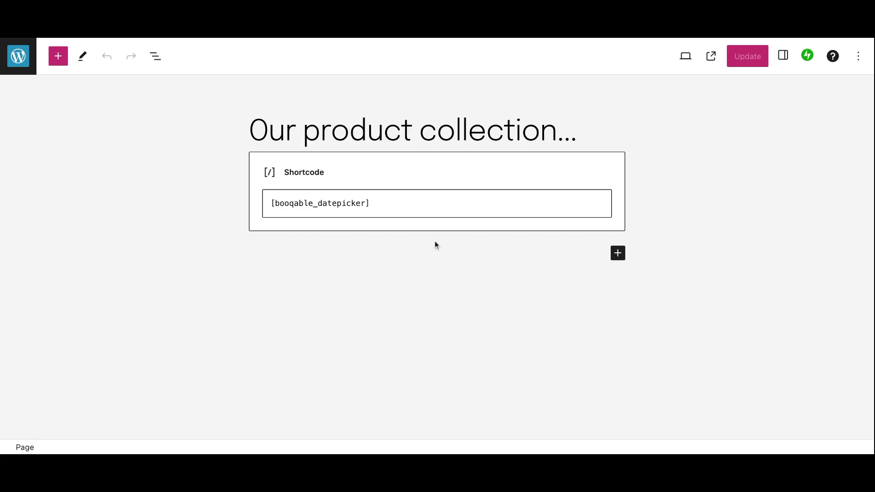
{"action": "left_click", "coordinate": [618, 260]}
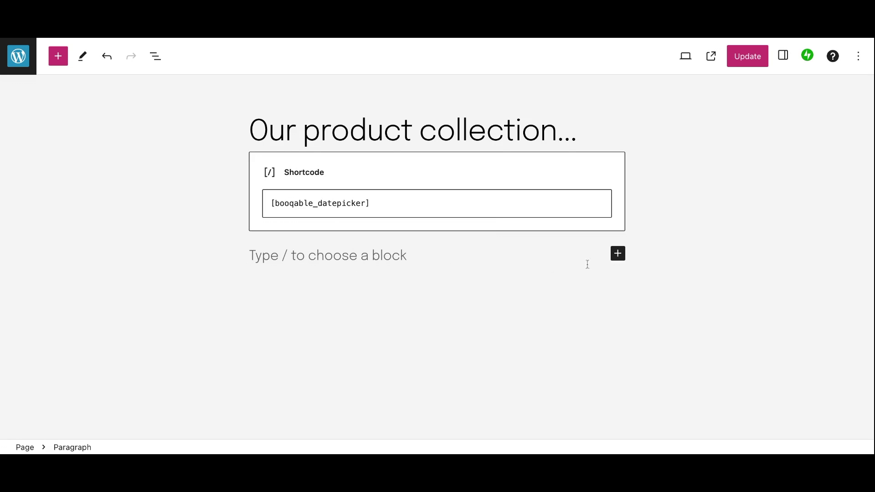
{"action": "left_click", "coordinate": [618, 255]}
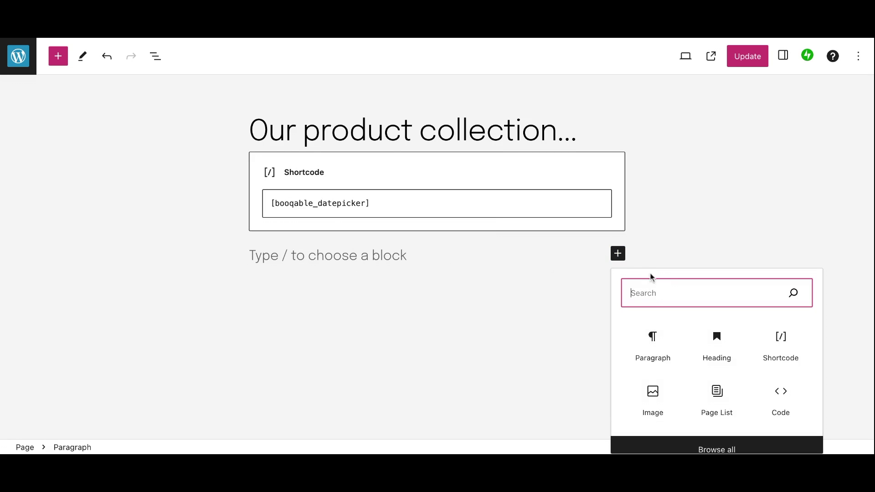
{"action": "type", "text": "short"}
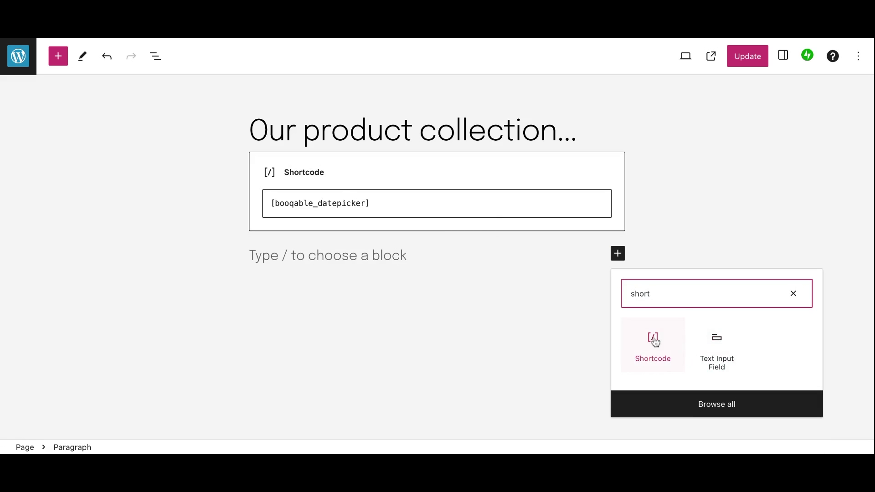
{"action": "left_click", "coordinate": [653, 341]}
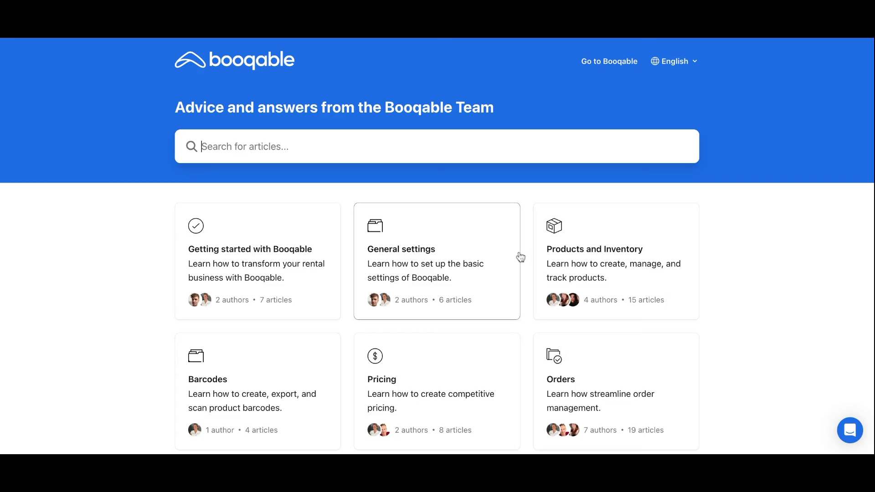
Search help for 'wordpress booqable' and copy [booqable_list] from the WordPress install article
{"action": "type", "text": "wordpress booqable"}
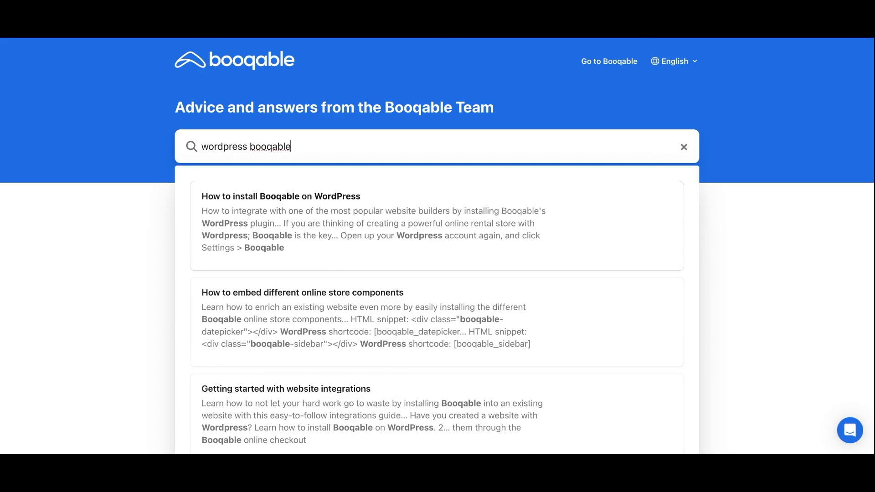
{"action": "key", "text": "Return"}
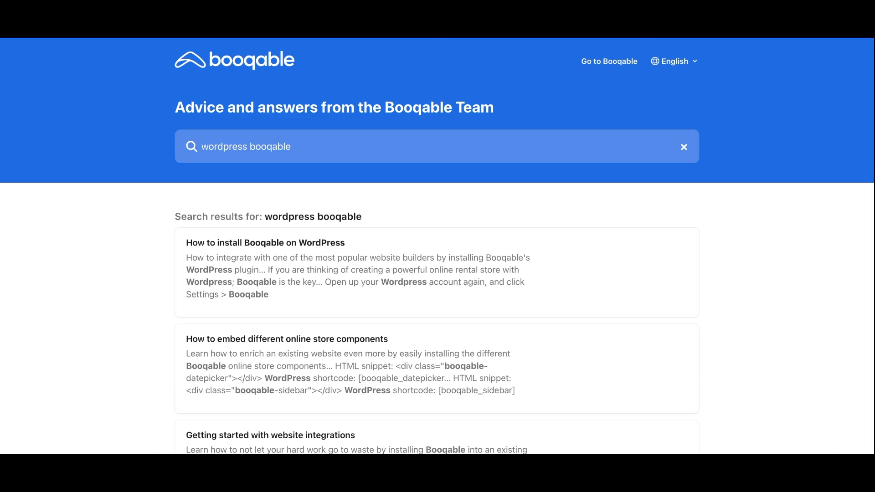
{"action": "left_click", "coordinate": [472, 309]}
{"action": "scroll", "coordinate": [438, 246], "scroll_direction": "down", "scroll_amount": 10}
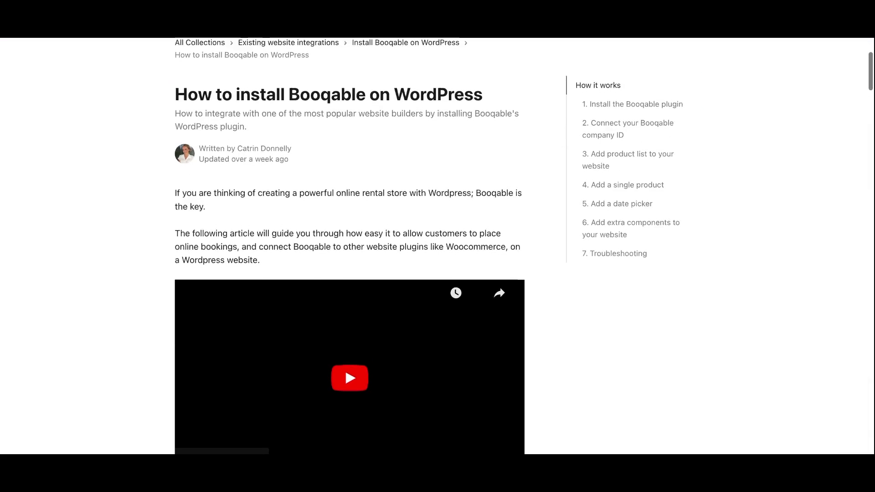
{"action": "scroll", "coordinate": [438, 246], "scroll_direction": "down", "scroll_amount": 8}
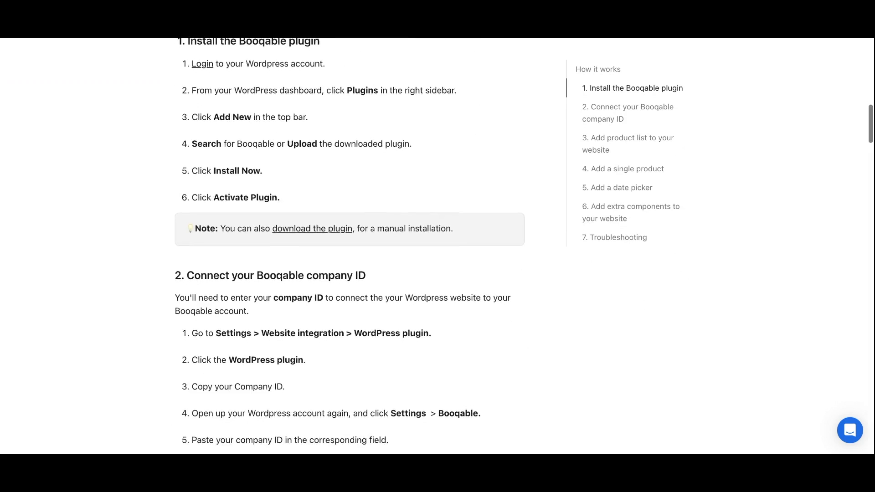
{"action": "scroll", "coordinate": [438, 246], "scroll_direction": "down", "scroll_amount": 3}
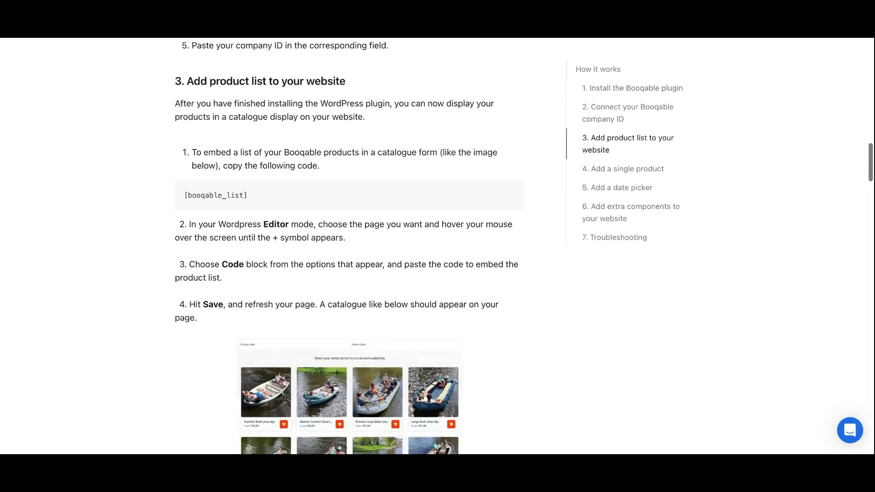
{"action": "triple_click", "coordinate": [273, 92]}
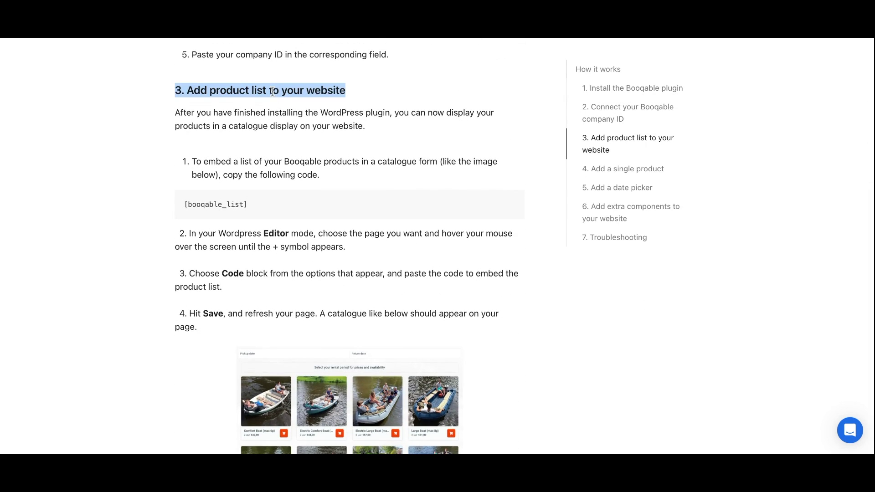
{"action": "triple_click", "coordinate": [220, 205]}
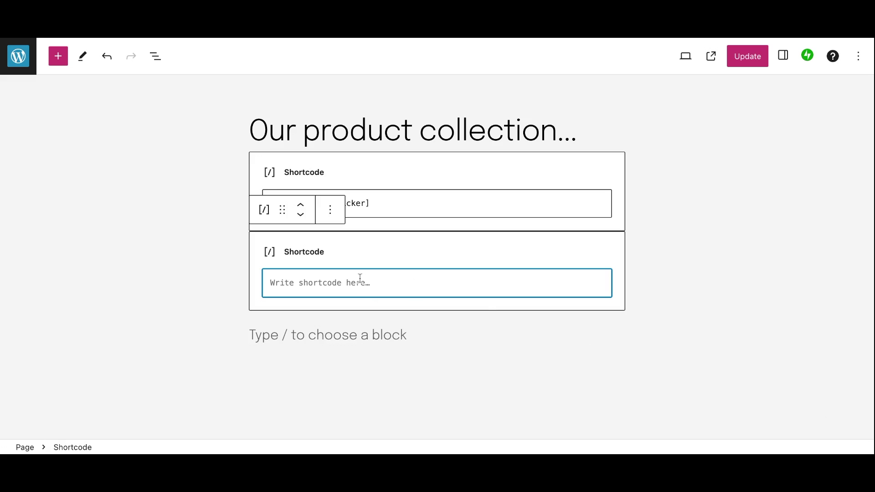
Paste [booqable_list] into the new Shortcode block, update the page, and preview it in a new tab
{"action": "type", "text": "[booqable_list]"}
{"action": "key", "text": "BackSpace"}
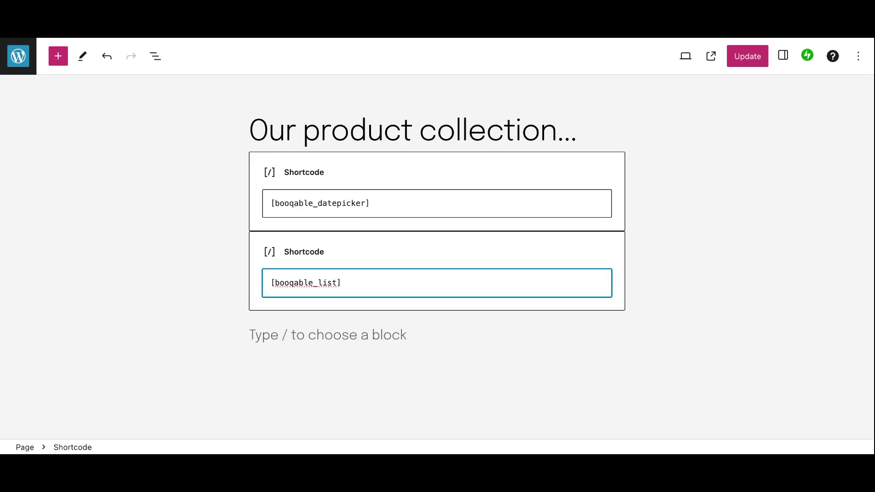
{"action": "left_click", "coordinate": [749, 57]}
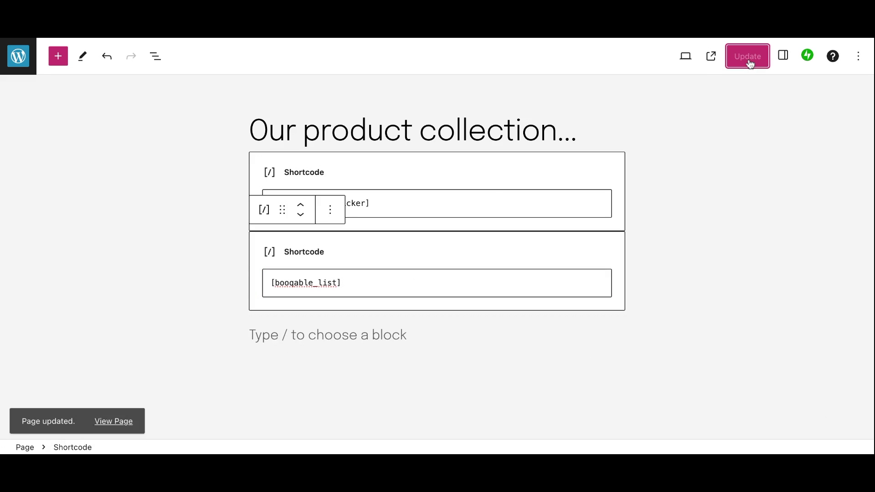
{"action": "left_click", "coordinate": [686, 57]}
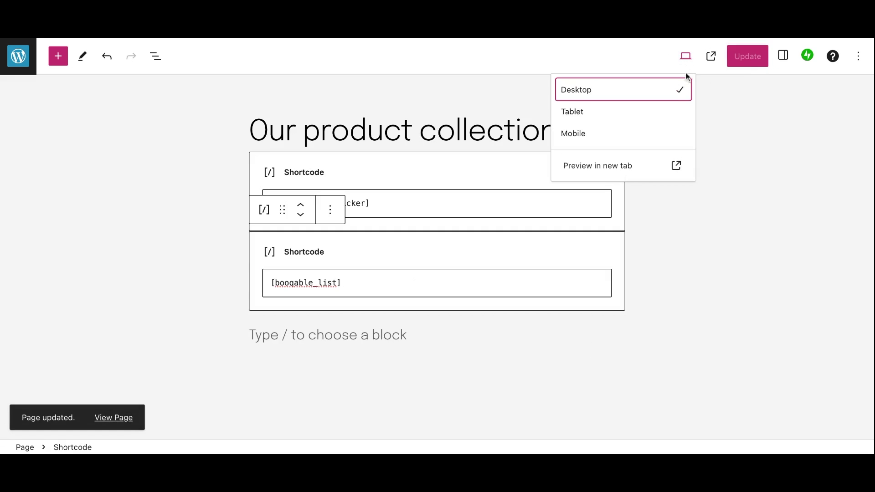
{"action": "left_click", "coordinate": [637, 171]}
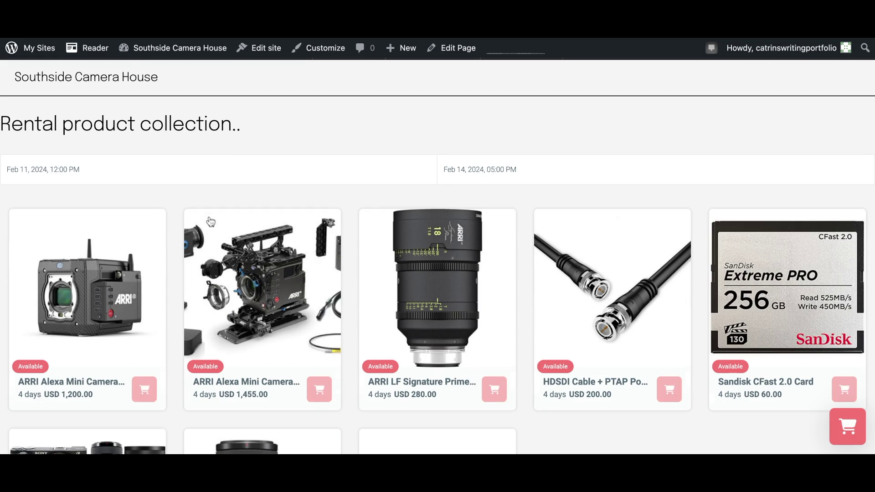
Check the Sony ILCE-7CM2 + 28-60mm Zoom Lens availability and add it to the cart
{"action": "scroll", "coordinate": [328, 198], "scroll_direction": "down", "scroll_amount": 2}
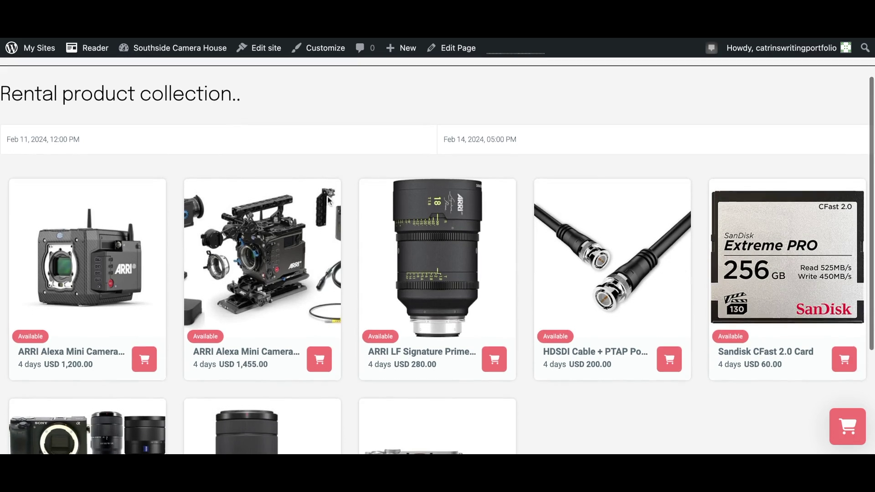
{"action": "scroll", "coordinate": [437, 255], "scroll_direction": "down", "scroll_amount": 4}
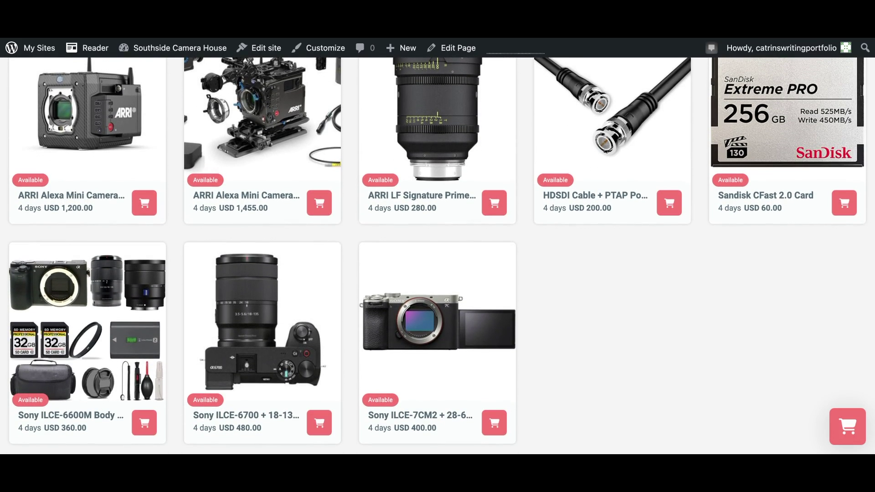
{"action": "left_click", "coordinate": [416, 317]}
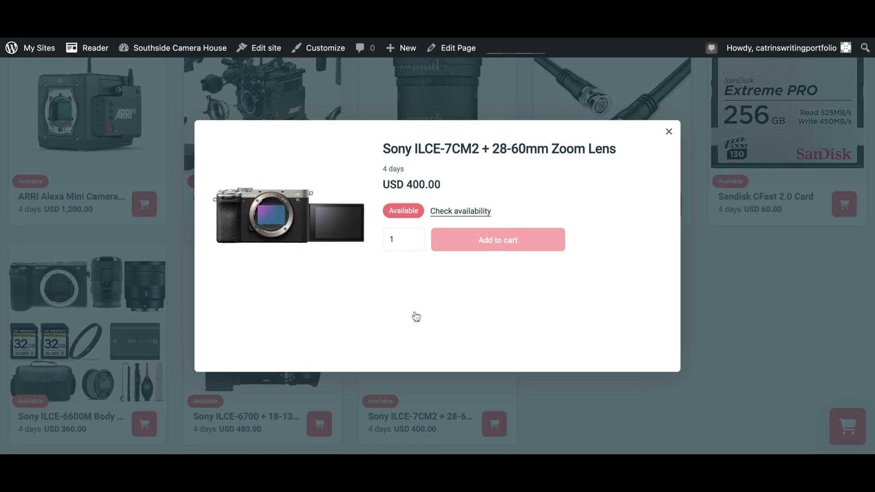
{"action": "left_click", "coordinate": [462, 212]}
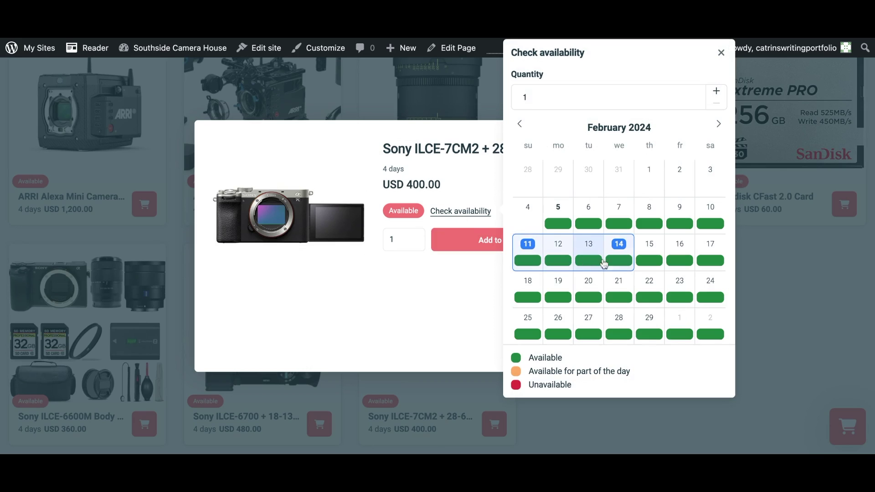
{"action": "left_click", "coordinate": [644, 262]}
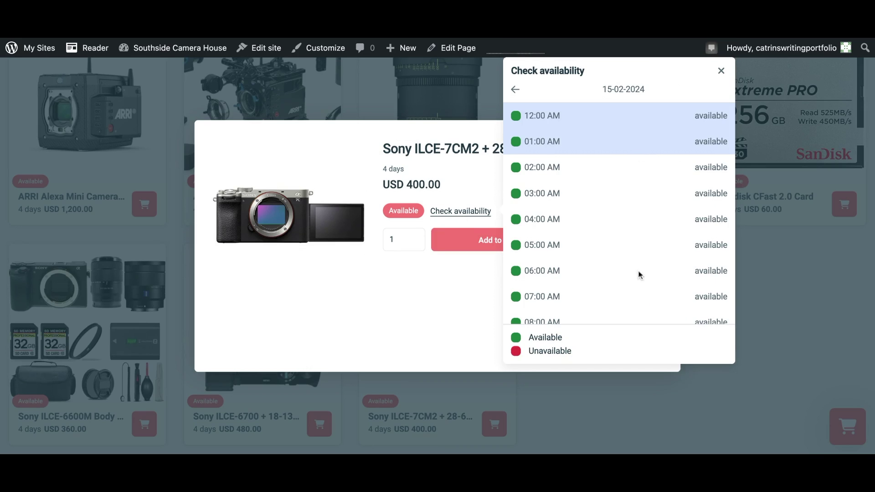
{"action": "left_click", "coordinate": [474, 276]}
{"action": "left_click", "coordinate": [487, 244]}
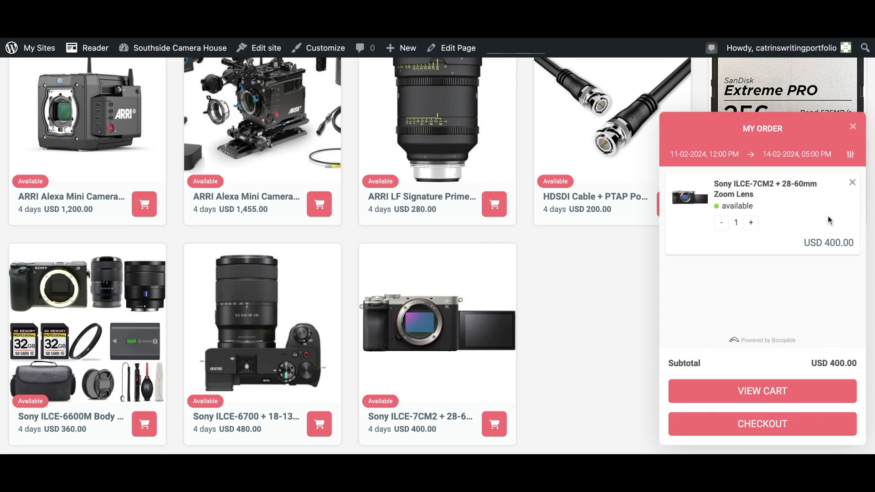
Zoom in and check the ARRI lens's hourly availability for 15 February
{"action": "left_click", "coordinate": [762, 423]}
{"action": "key", "text": "ctrl+plus"}
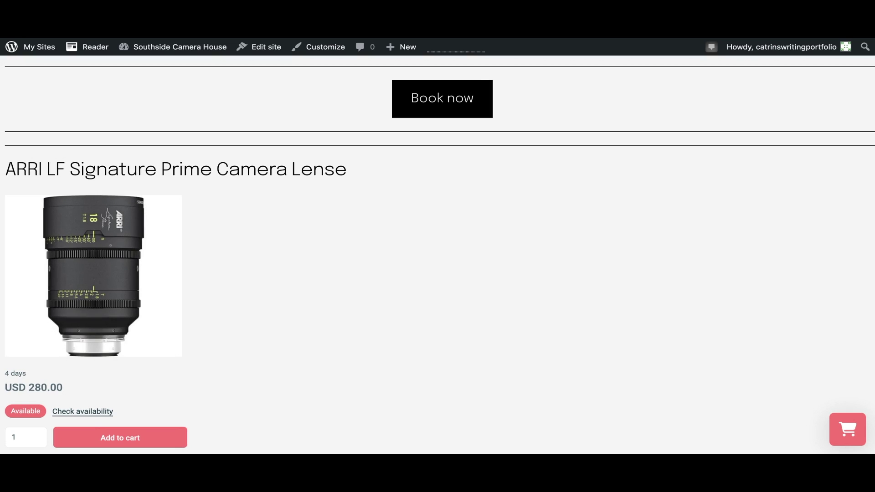
{"action": "left_click", "coordinate": [101, 413]}
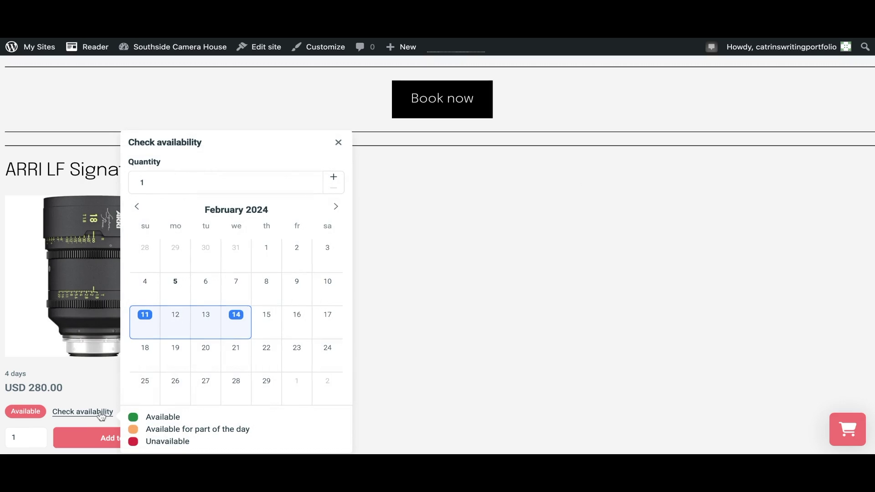
{"action": "left_click", "coordinate": [264, 323]}
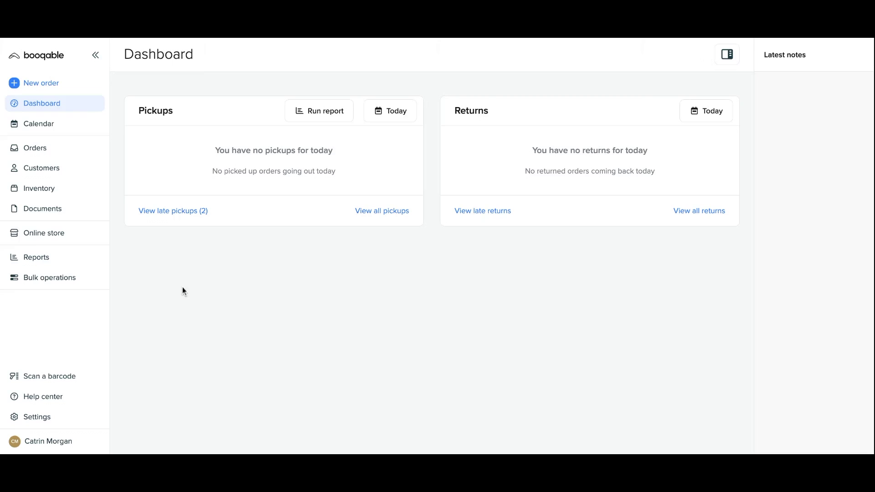
From Inventory, copy the ARRI LF Signature Prime lens's WordPress add-to-cart button shortcode from Online store
{"action": "left_click", "coordinate": [88, 194]}
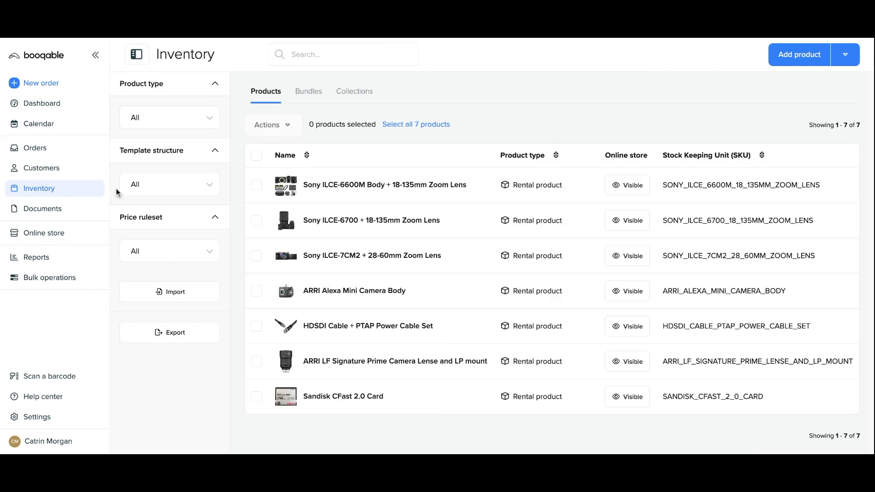
{"action": "mouse_move", "coordinate": [328, 201]}
{"action": "left_click", "coordinate": [328, 371]}
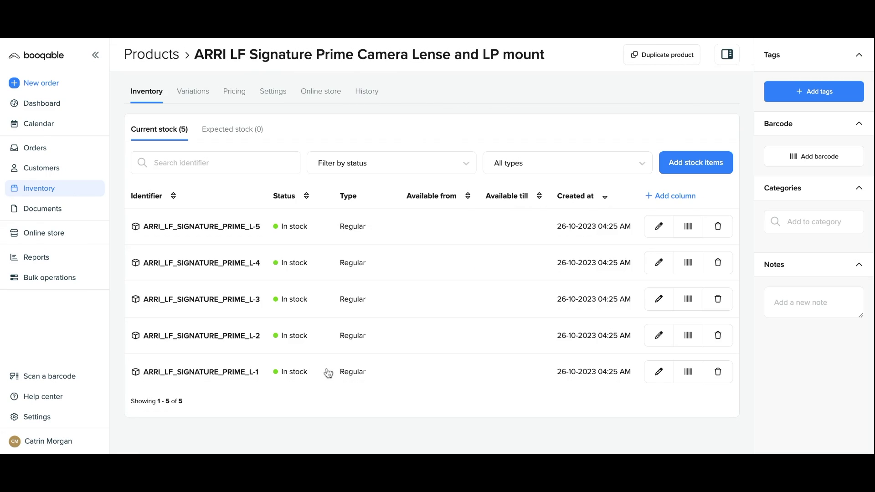
{"action": "left_click", "coordinate": [310, 94]}
{"action": "scroll", "coordinate": [234, 270], "scroll_direction": "down", "scroll_amount": 12}
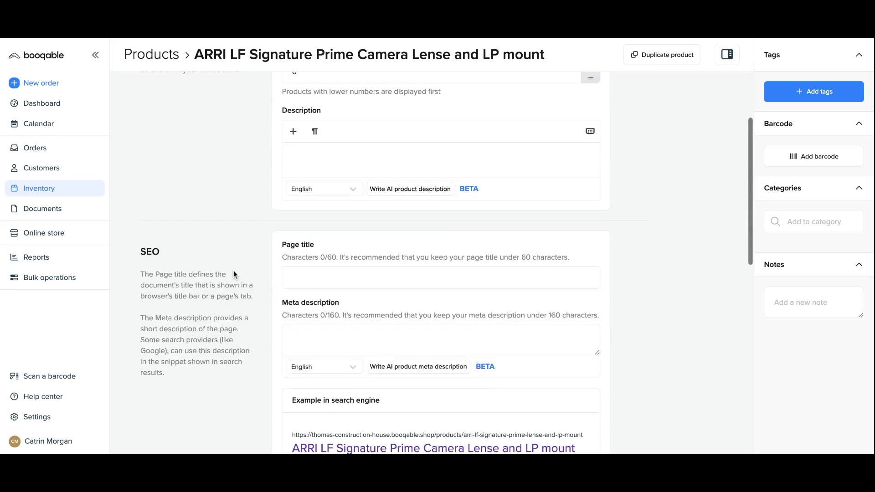
{"action": "scroll", "coordinate": [234, 270], "scroll_direction": "down", "scroll_amount": 2}
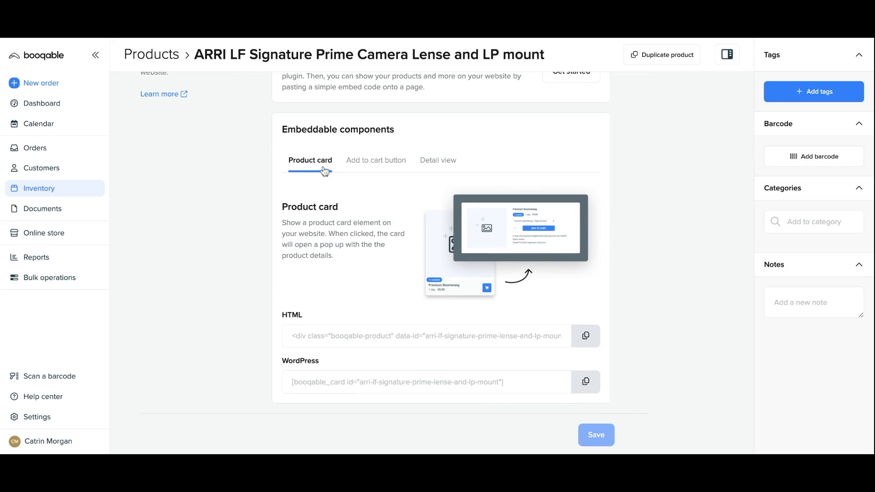
{"action": "left_click", "coordinate": [383, 165]}
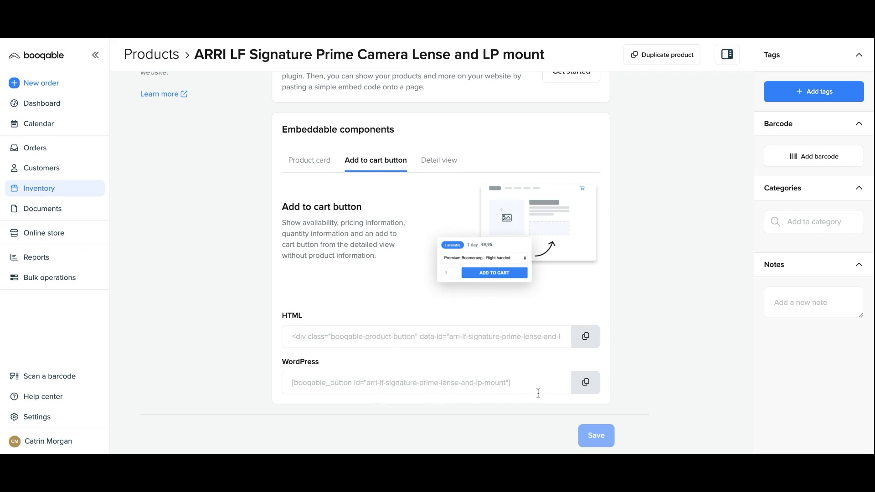
{"action": "left_click", "coordinate": [586, 383]}
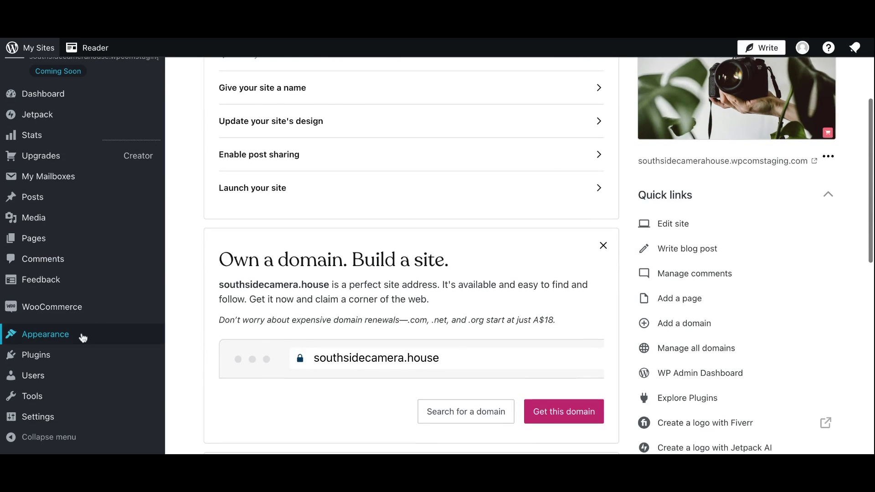
Open Blog Home from the editor's Pages list for editing and select the separator below Book now
{"action": "left_click", "coordinate": [80, 335]}
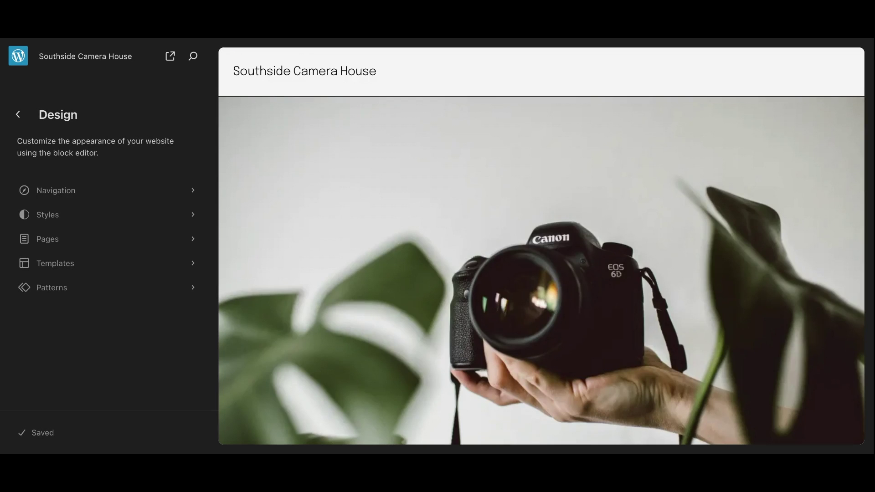
{"action": "scroll", "coordinate": [333, 263], "scroll_direction": "down", "scroll_amount": 5}
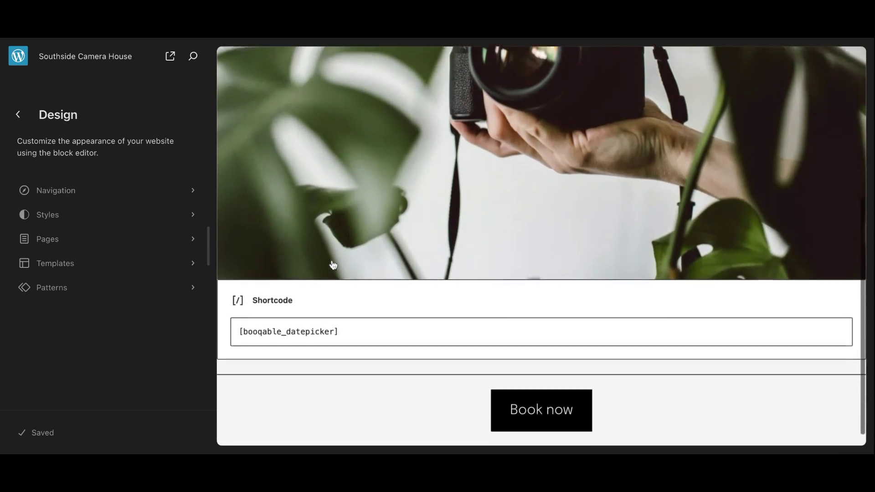
{"action": "scroll", "coordinate": [334, 263], "scroll_direction": "up", "scroll_amount": 7}
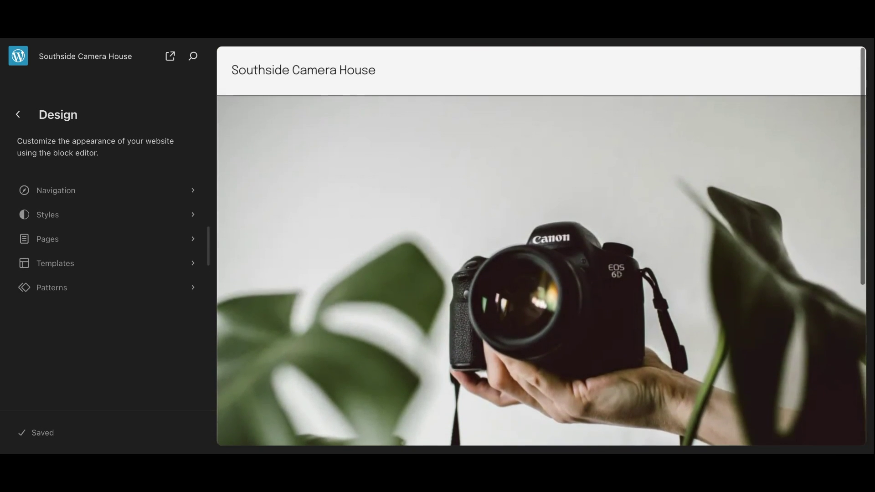
{"action": "left_click", "coordinate": [164, 240]}
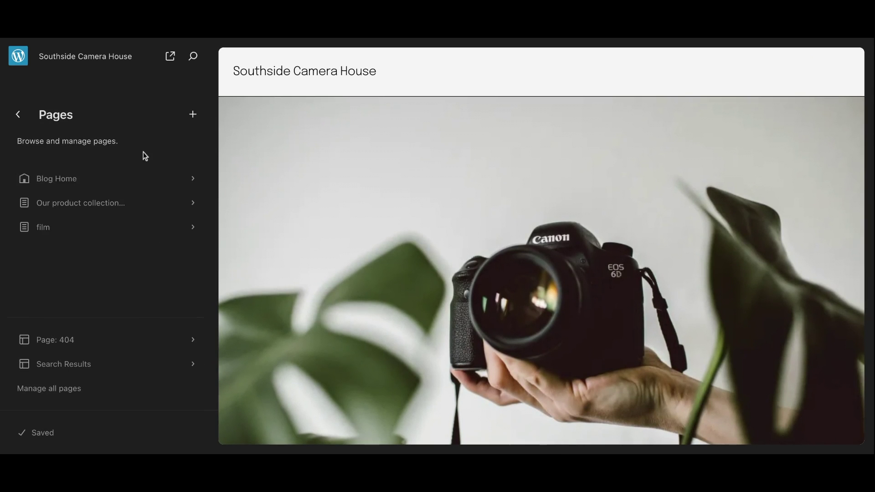
{"action": "left_click", "coordinate": [142, 178]}
{"action": "left_click", "coordinate": [192, 117]}
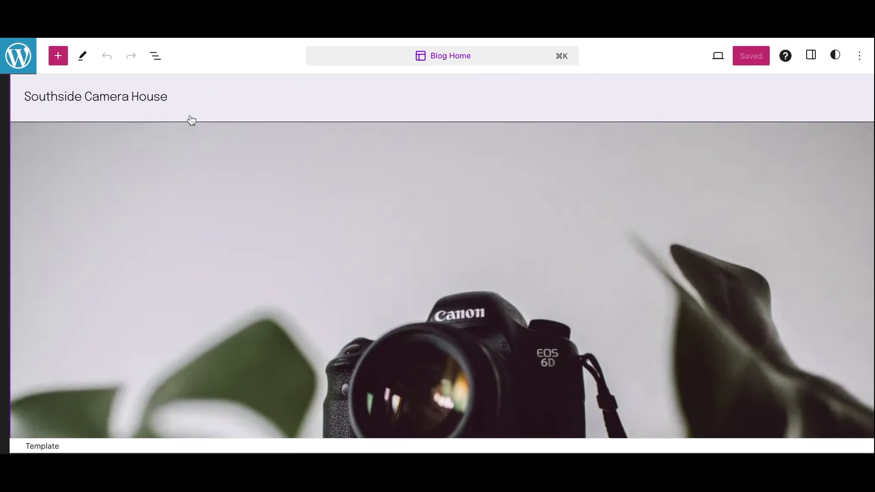
{"action": "scroll", "coordinate": [221, 195], "scroll_direction": "down", "scroll_amount": 10}
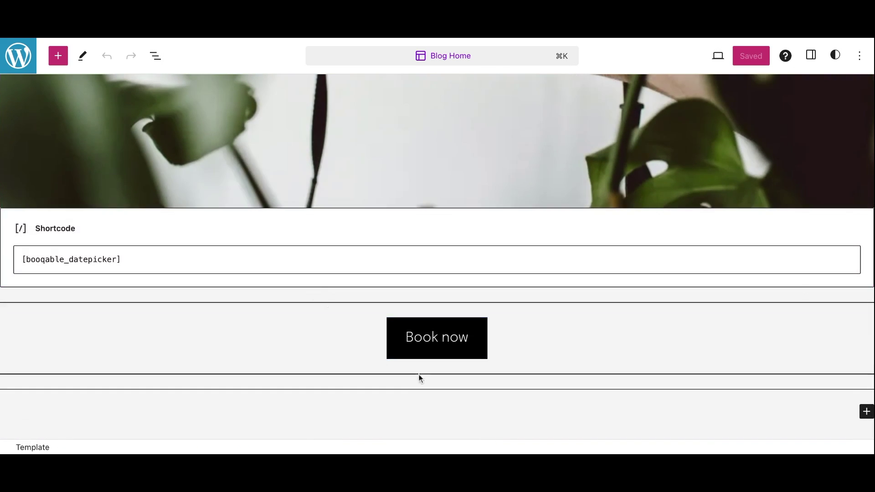
{"action": "left_click", "coordinate": [420, 376]}
Insert a Shortcode block below the separator holding the ARRI add-to-cart shortcode
{"action": "left_click", "coordinate": [58, 56]}
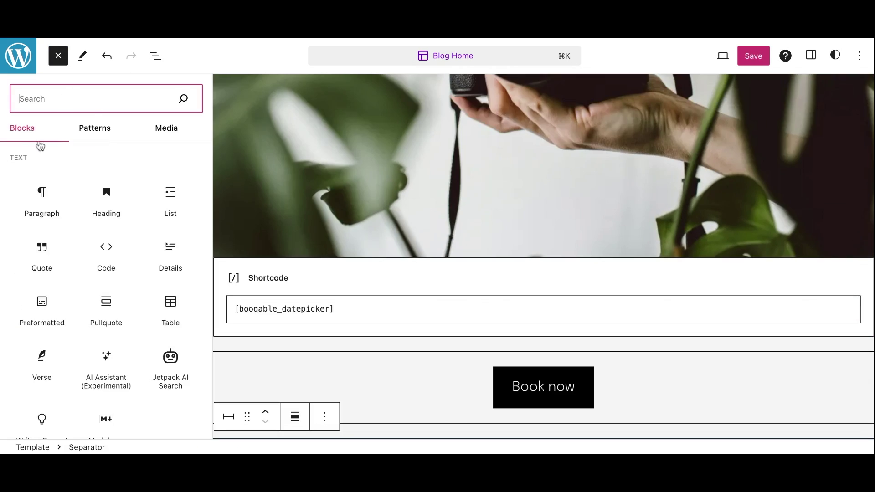
{"action": "type", "text": "code"}
{"action": "mouse_move", "coordinate": [106, 165]}
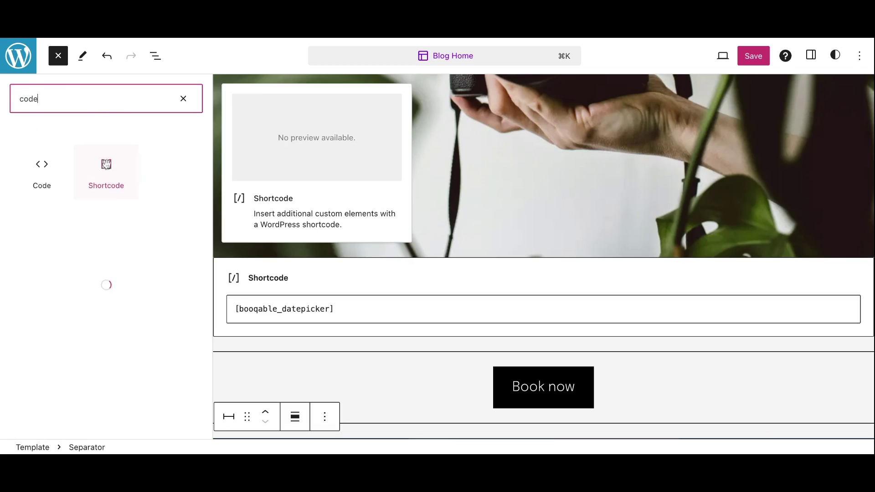
{"action": "left_click", "coordinate": [111, 189]}
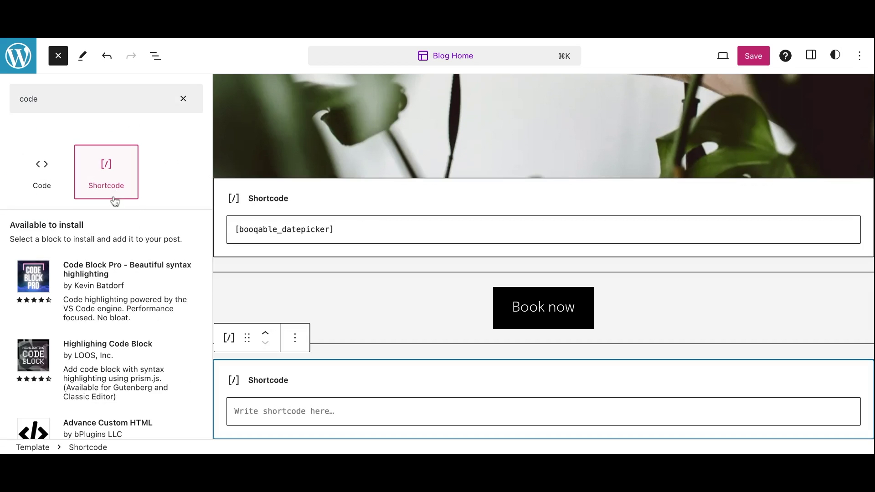
{"action": "left_click", "coordinate": [275, 417]}
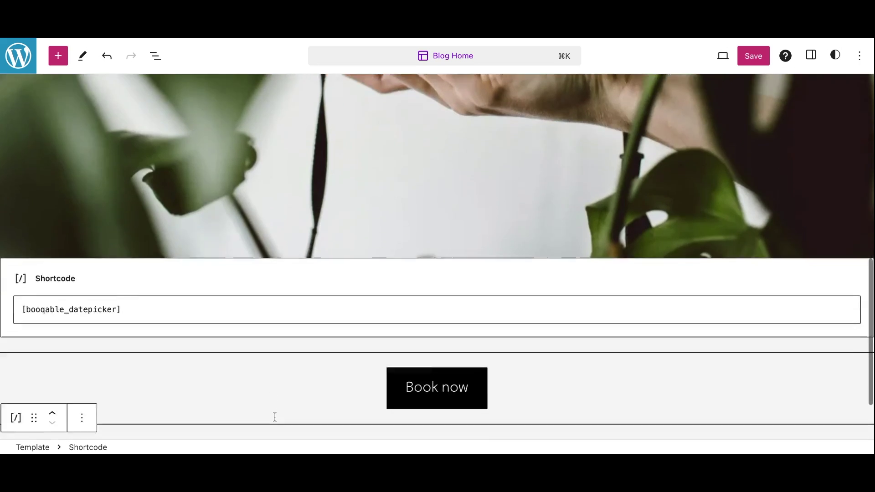
{"action": "key", "text": "super+v"}
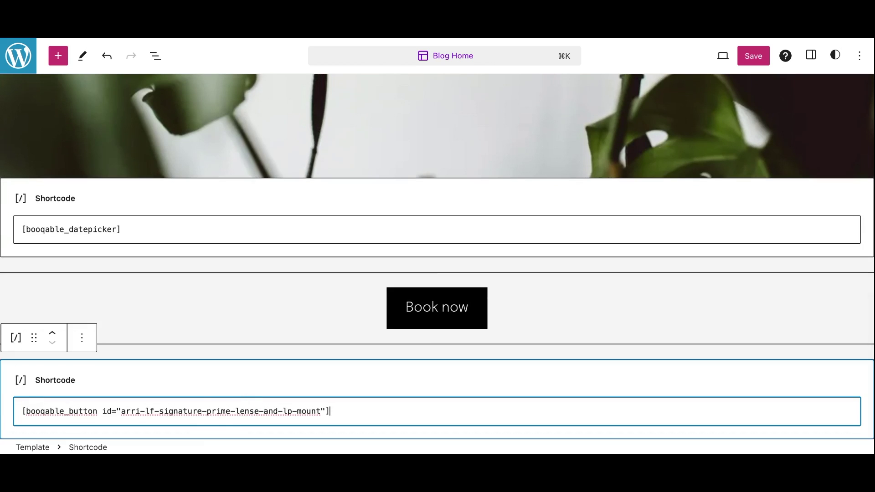
Add a heading with the ARRI lens product name above that shortcode and save the template
{"action": "left_click", "coordinate": [57, 56]}
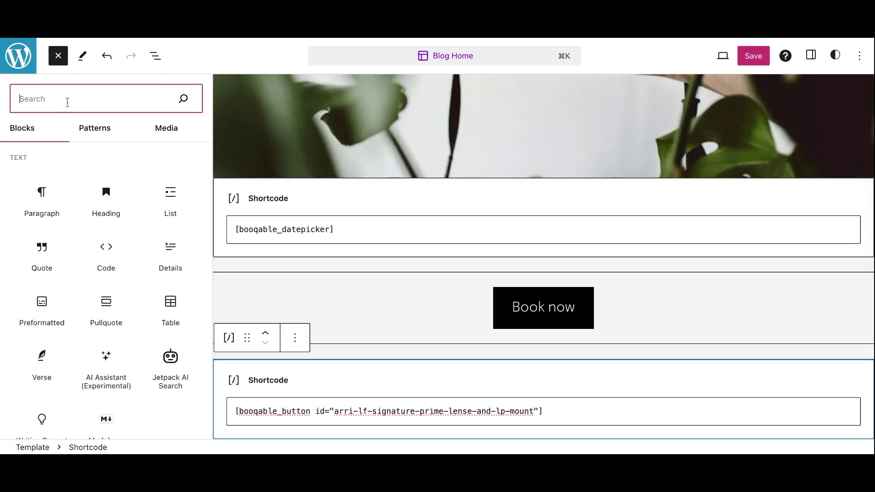
{"action": "left_click", "coordinate": [103, 193]}
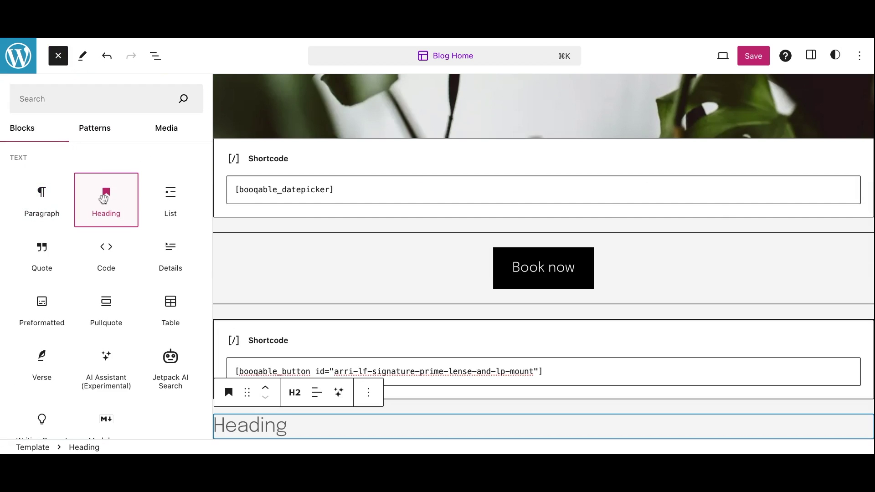
{"action": "left_click", "coordinate": [287, 429]}
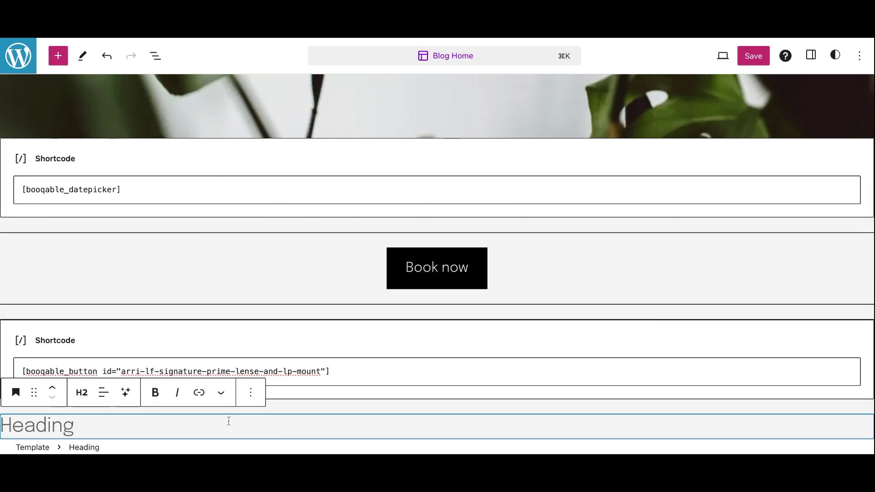
{"action": "left_click", "coordinate": [52, 388]}
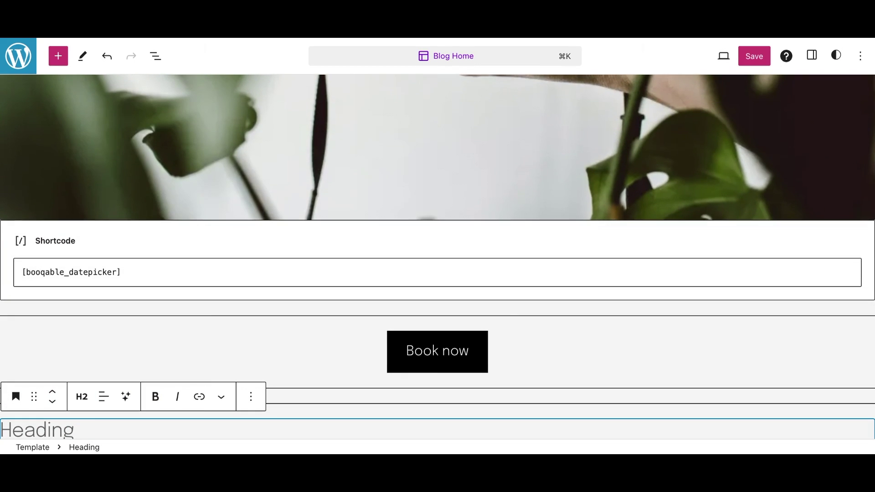
{"action": "key", "text": "super+v"}
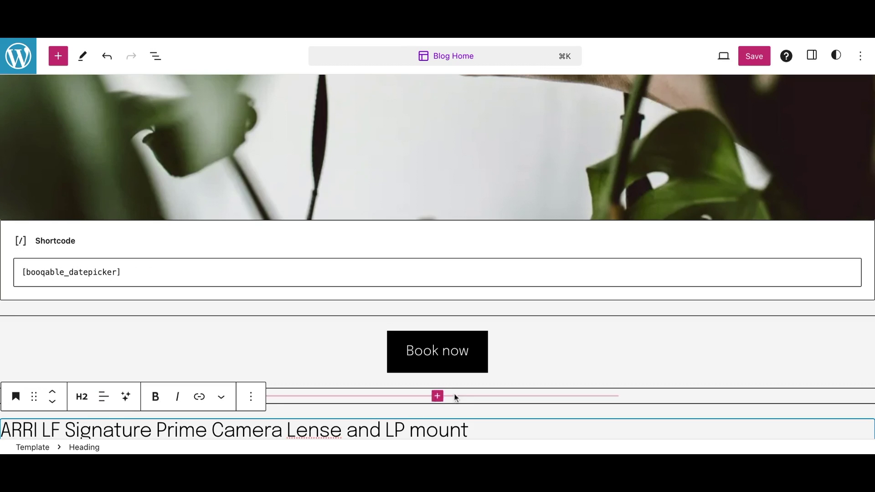
{"action": "left_click", "coordinate": [761, 56]}
{"action": "left_click", "coordinate": [762, 59]}
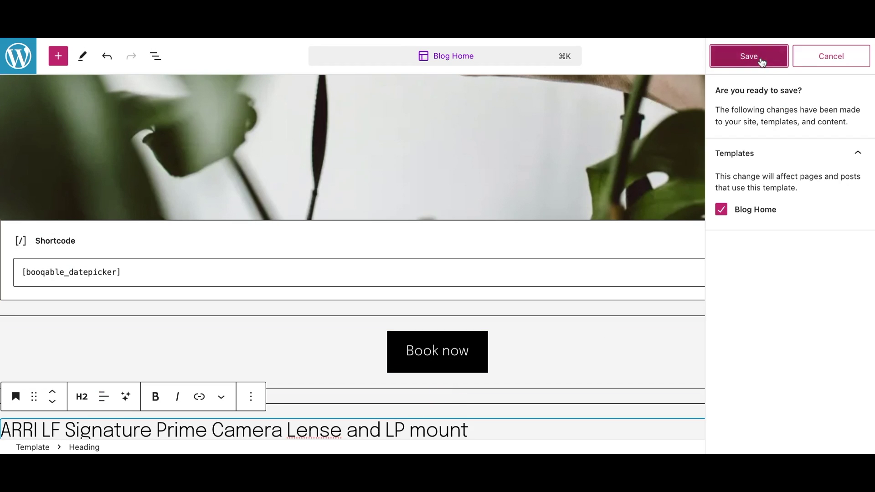
{"action": "scroll", "coordinate": [588, 348], "scroll_direction": "down", "scroll_amount": 1}
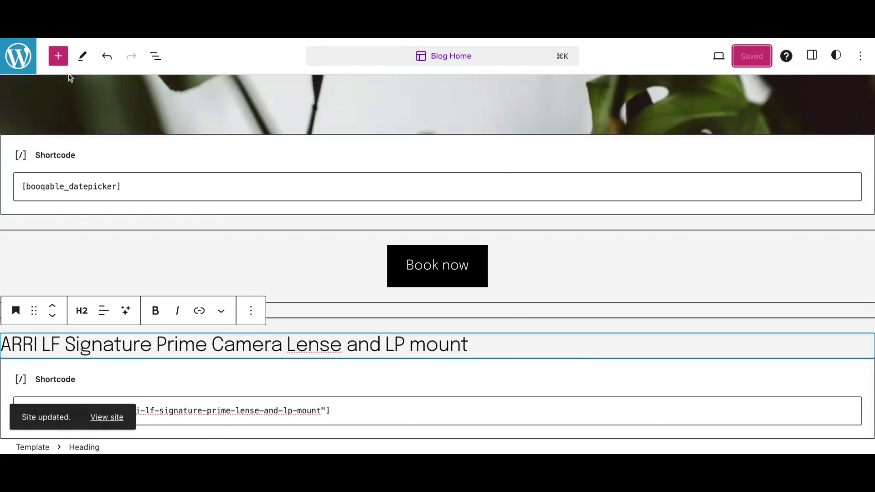
{"action": "left_click", "coordinate": [59, 56]}
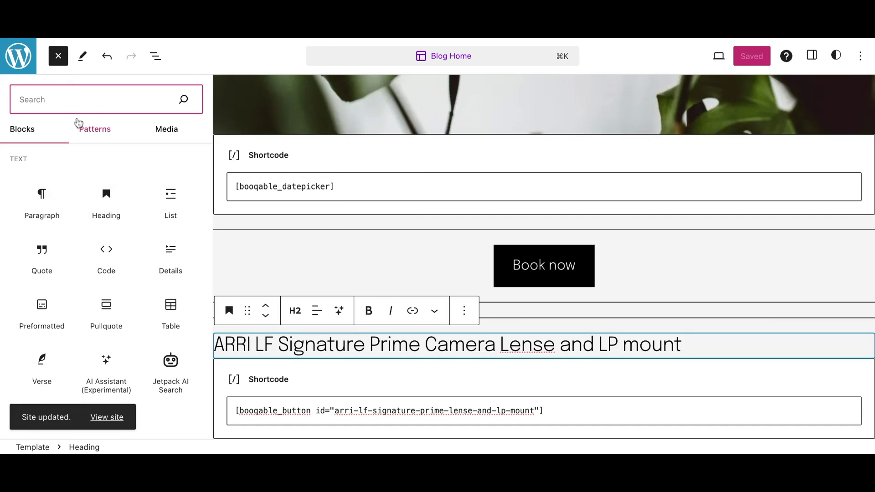
Insert an Image block under the heading with the uploaded lens photo, resized smaller
{"action": "type", "text": "image"}
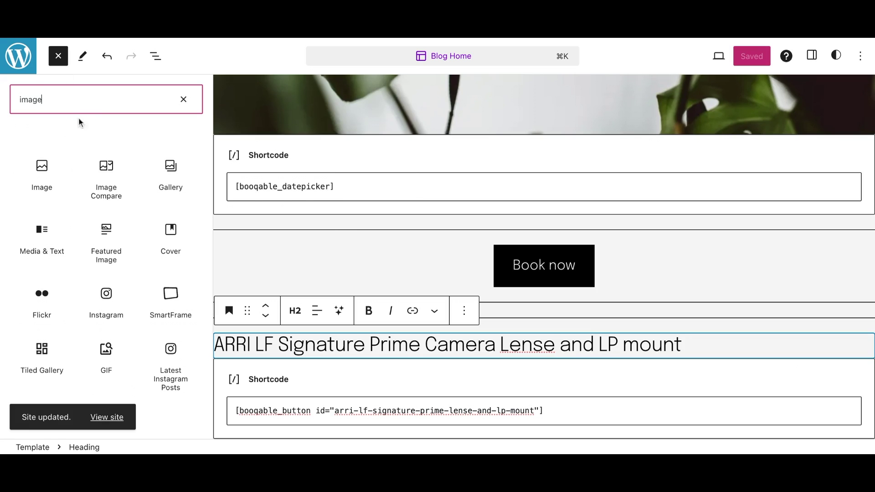
{"action": "left_click", "coordinate": [45, 176]}
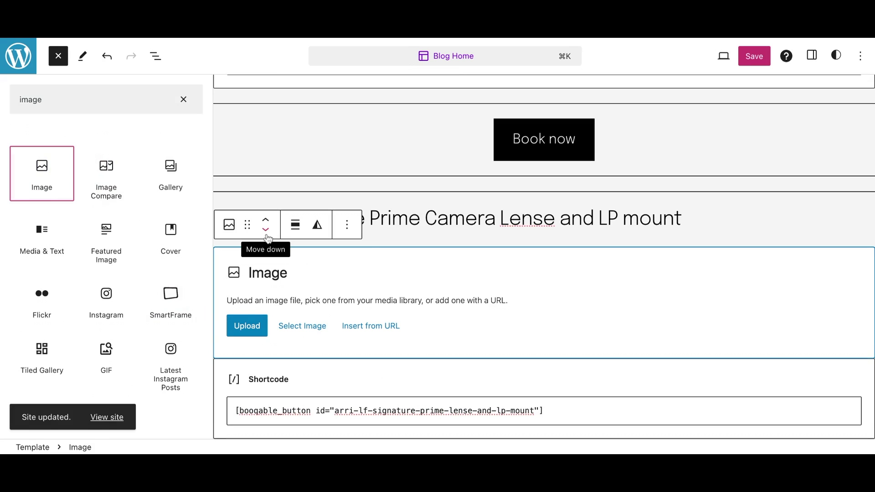
{"action": "left_click", "coordinate": [249, 325]}
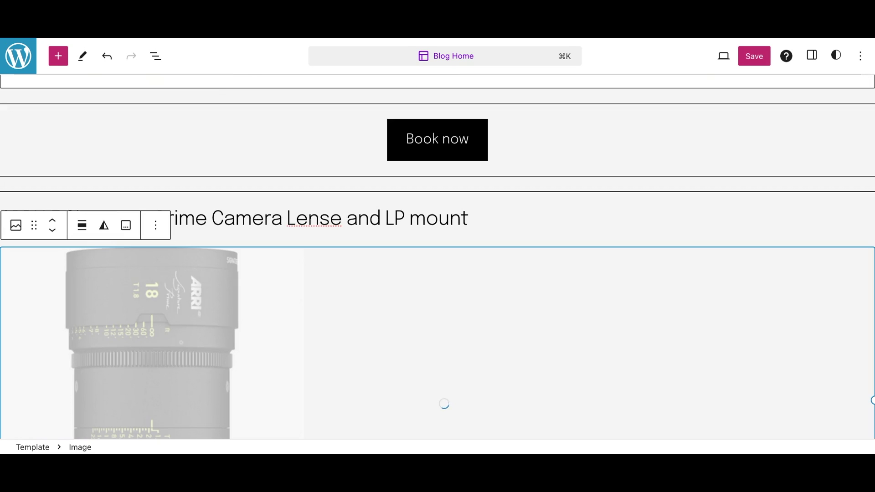
{"action": "scroll", "coordinate": [461, 360], "scroll_direction": "down", "scroll_amount": 5}
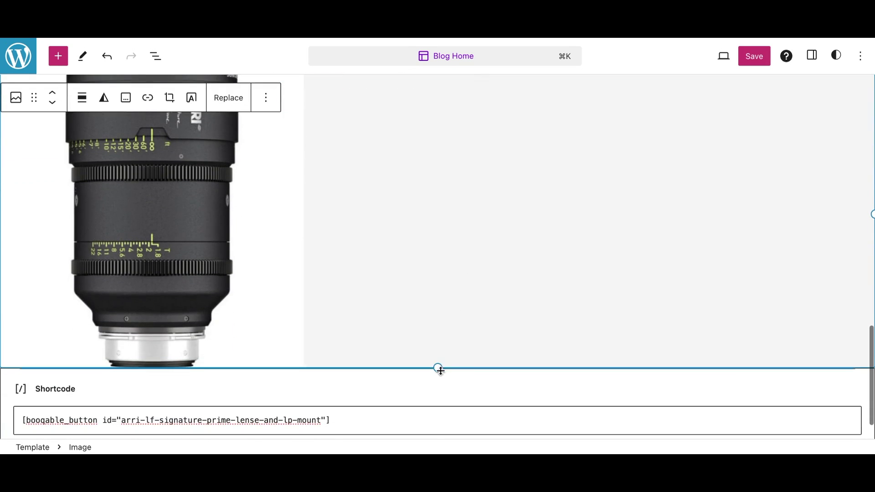
{"action": "left_click_drag", "start_coordinate": [437, 369], "coordinate": [433, 413]}
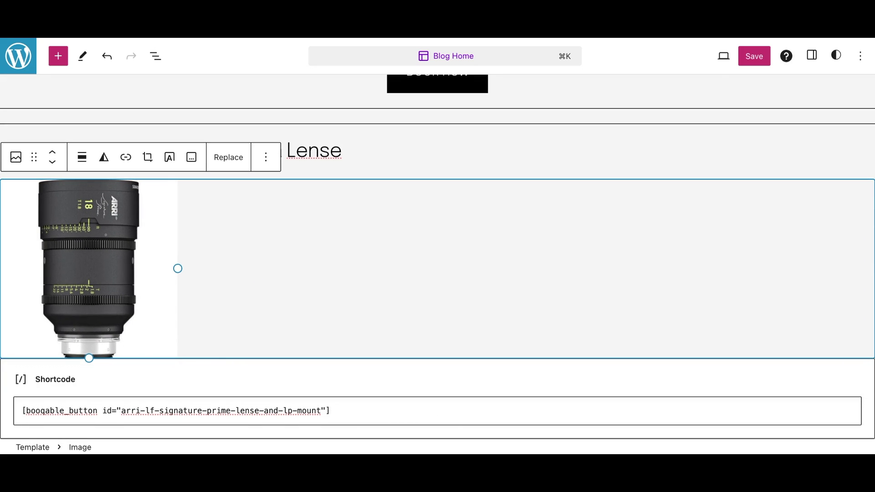
Save the Blog Home template and view the live site
{"action": "left_click", "coordinate": [755, 56]}
{"action": "left_click", "coordinate": [749, 57]}
{"action": "left_click", "coordinate": [718, 56]}
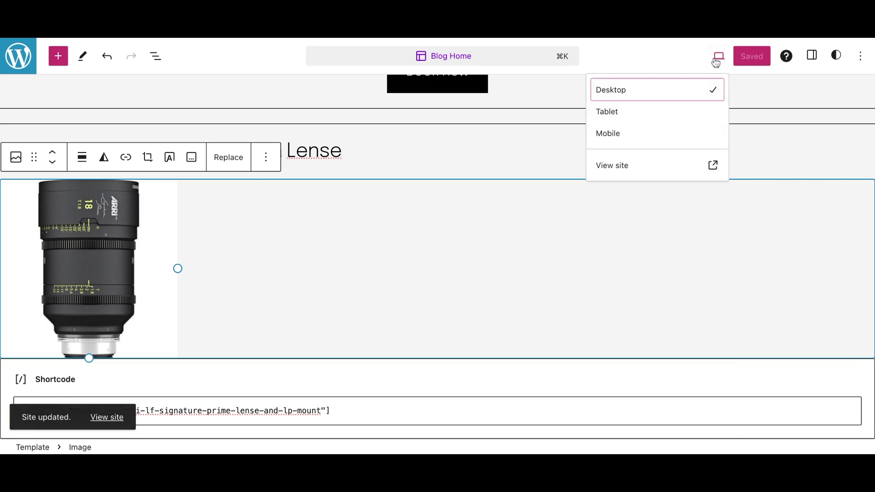
{"action": "left_click", "coordinate": [689, 166]}
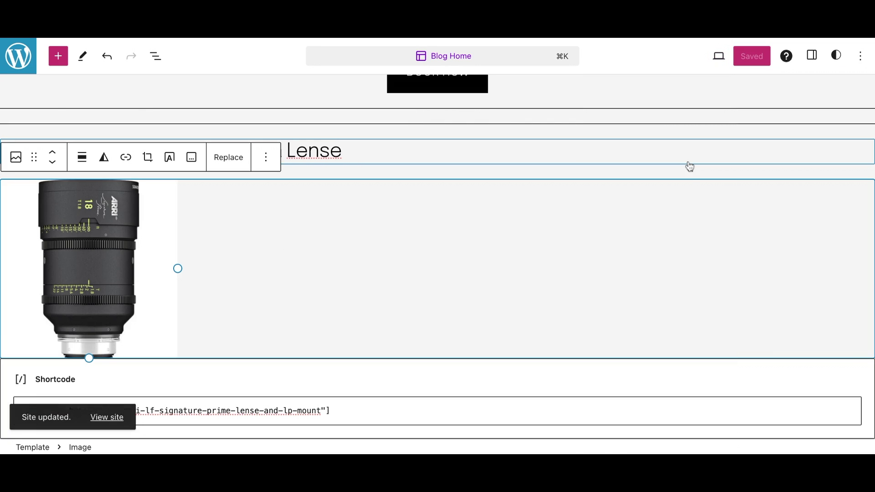
Check the ARRI lens's 15 February availability live, then search Booqable help for 'embed components'
{"action": "scroll", "coordinate": [356, 148], "scroll_direction": "down", "scroll_amount": 2}
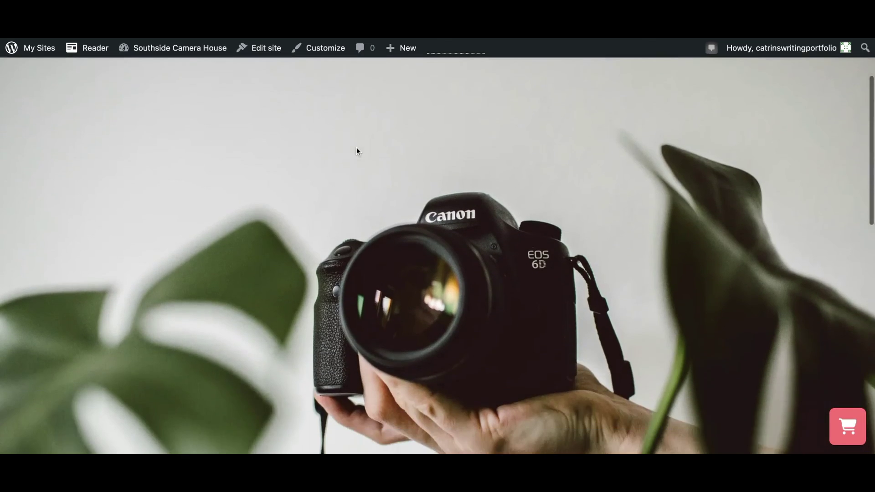
{"action": "scroll", "coordinate": [357, 149], "scroll_direction": "down", "scroll_amount": 10}
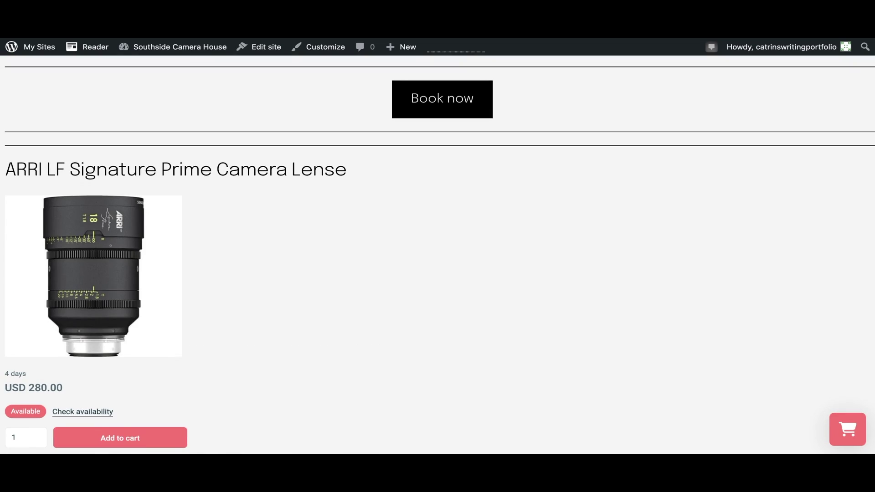
{"action": "left_click", "coordinate": [100, 413]}
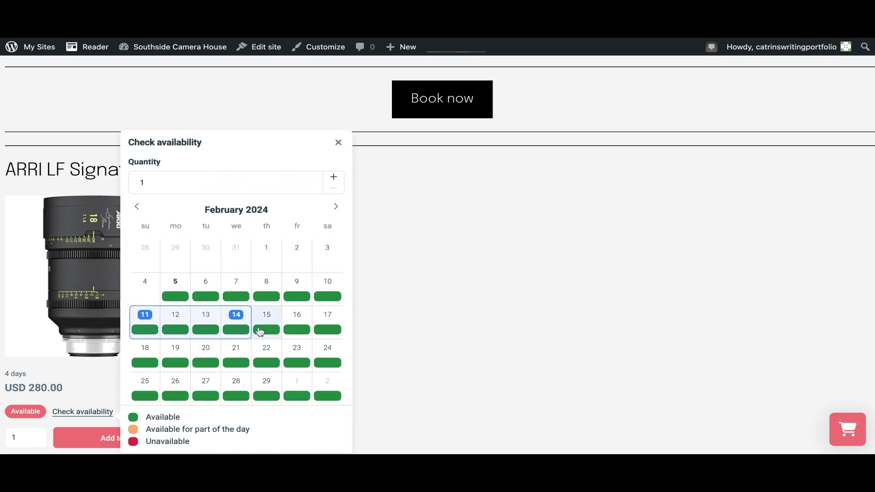
{"action": "left_click", "coordinate": [263, 323]}
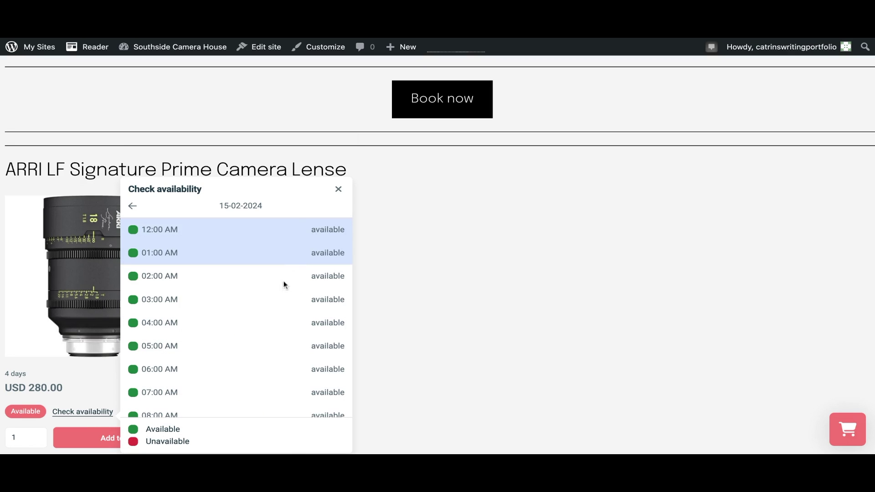
{"action": "left_click", "coordinate": [338, 188]}
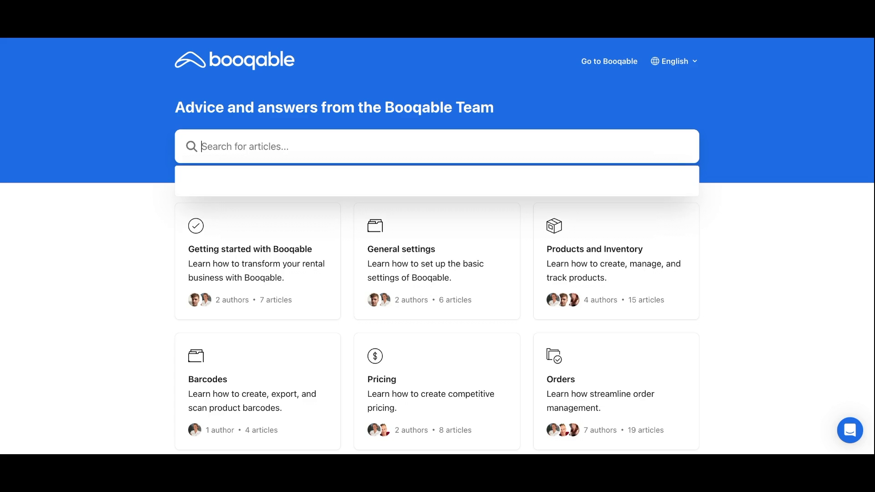
{"action": "type", "text": "embed components"}
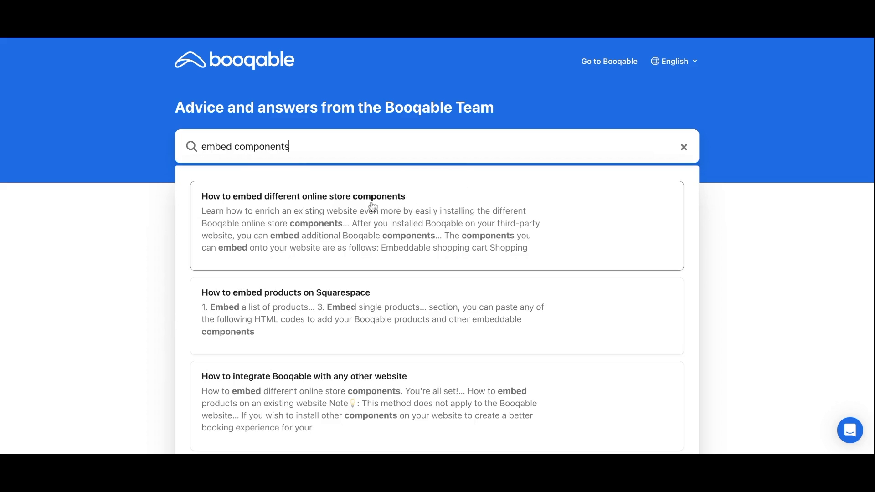
Open the 'How to embed different online store components' article and scroll to its eight-component list
{"action": "left_click", "coordinate": [400, 207]}
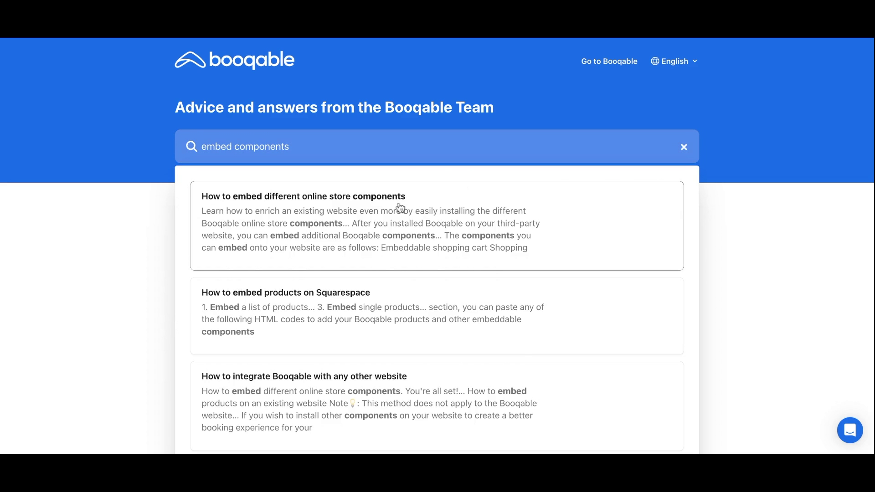
{"action": "scroll", "coordinate": [396, 231], "scroll_direction": "down", "scroll_amount": 5}
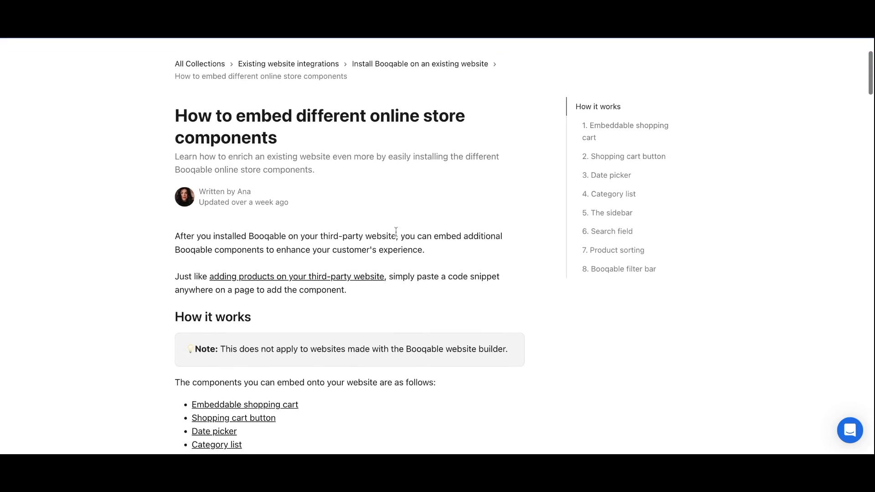
{"action": "scroll", "coordinate": [294, 221], "scroll_direction": "down", "scroll_amount": 2}
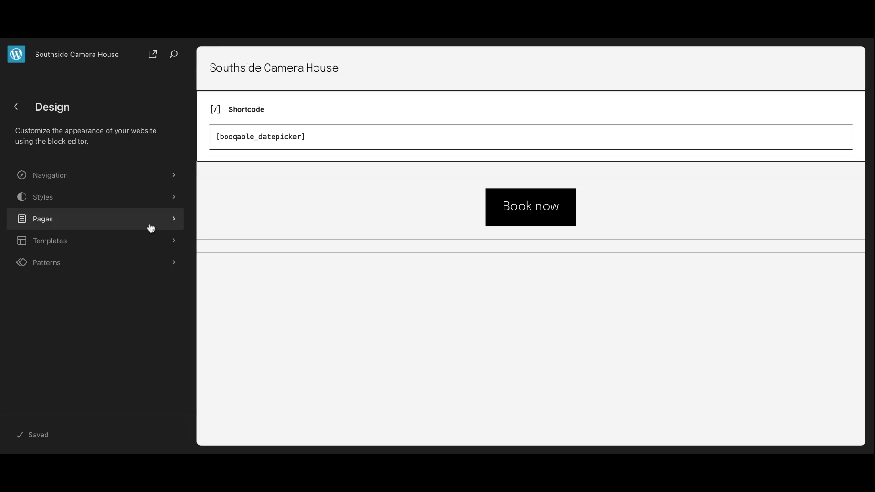
On the 'Our product collection' page, insert an empty Shortcode block above [booqable_list]
{"action": "left_click", "coordinate": [151, 226]}
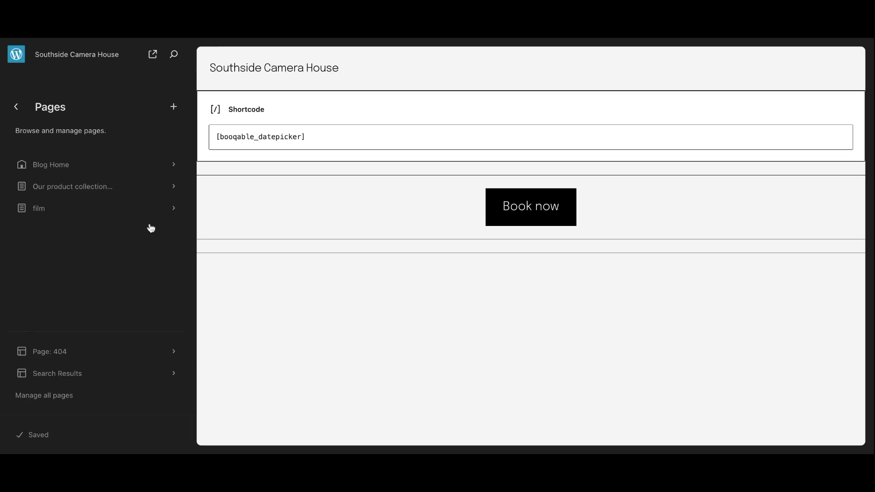
{"action": "left_click", "coordinate": [141, 187]}
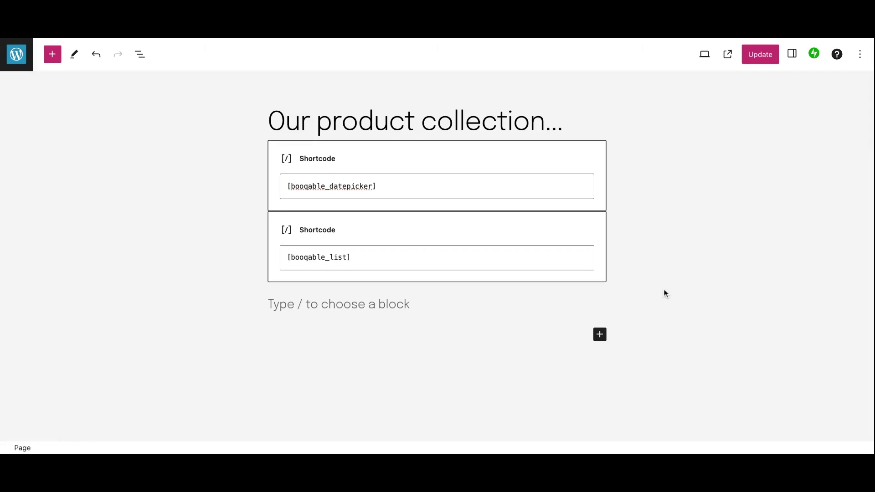
{"action": "left_click", "coordinate": [56, 58]}
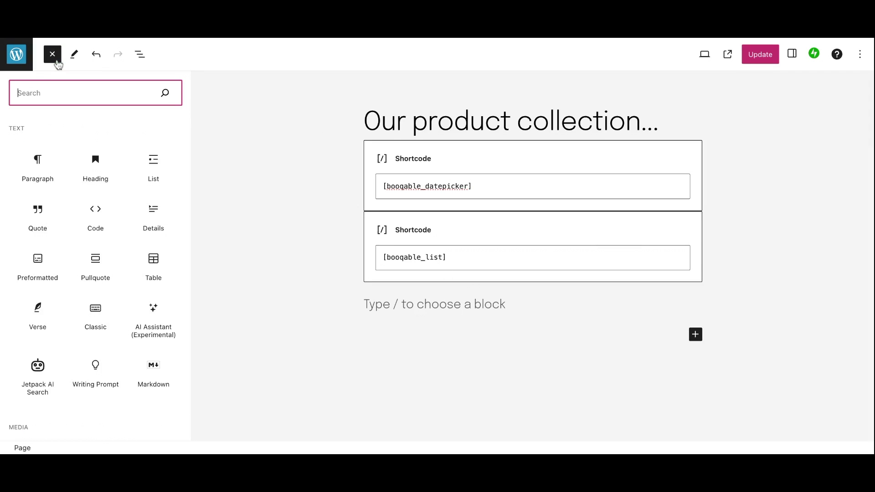
{"action": "type", "text": "short"}
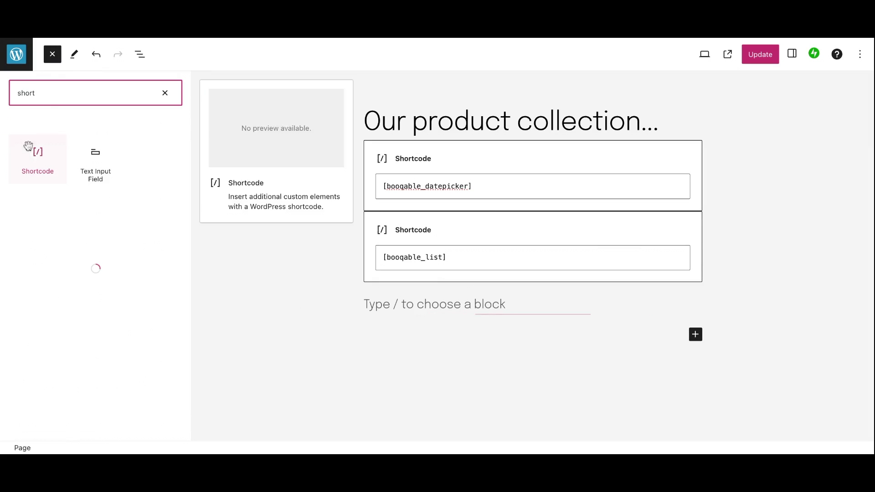
{"action": "left_click", "coordinate": [33, 154]}
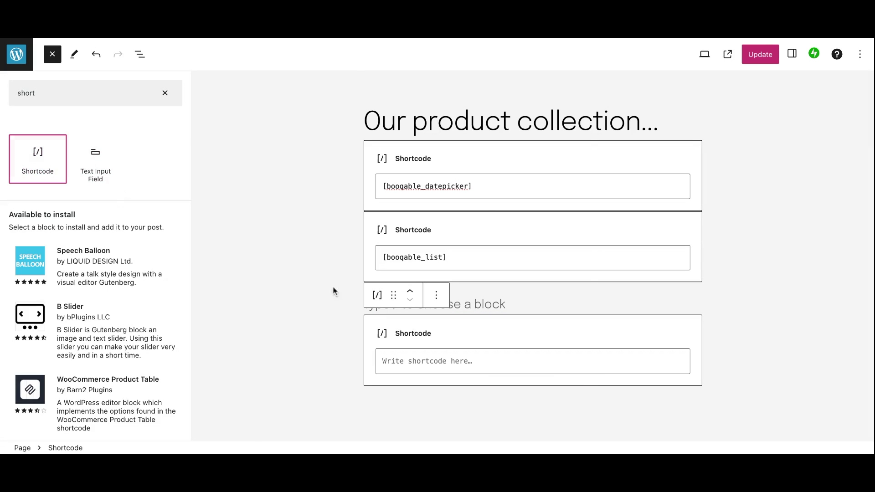
{"action": "key", "text": "Escape"}
{"action": "left_click", "coordinate": [315, 292]}
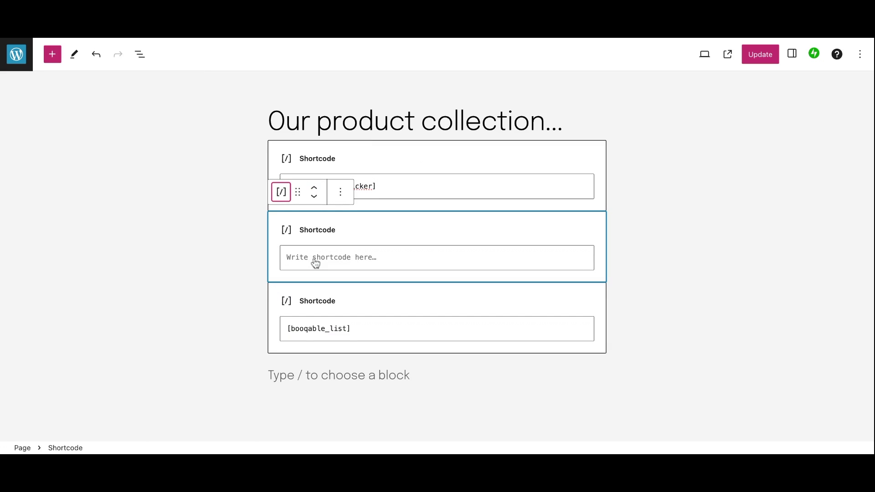
Copy the [booqable_search] shortcode from the Booqable embed docs and return to the editor
{"action": "key", "text": "ctrl+Tab"}
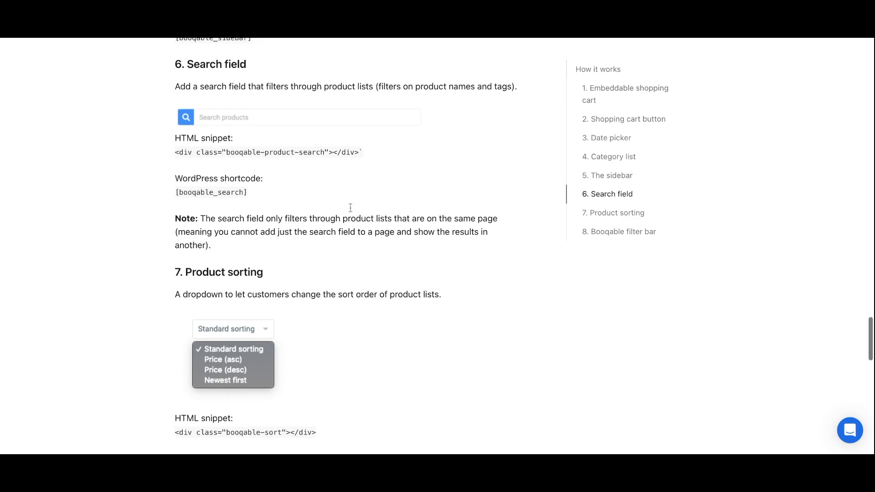
{"action": "triple_click", "coordinate": [226, 193]}
{"action": "key", "text": "ctrl+c"}
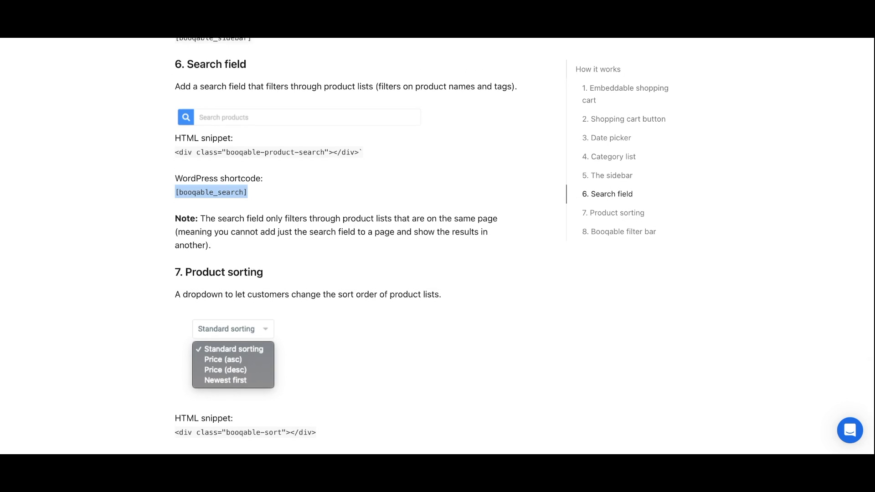
{"action": "key", "text": "ctrl+shift+Tab"}
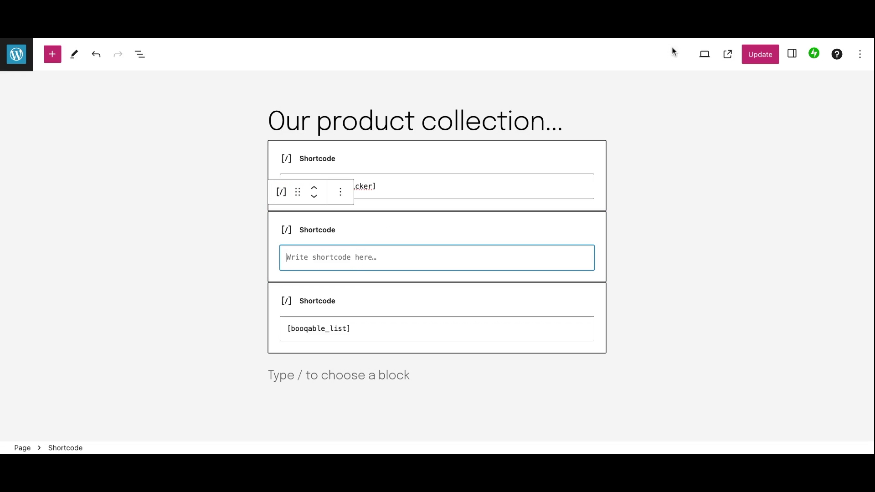
Paste [booqable_search] into the empty Shortcode block, trim the extra line, and update the page
{"action": "key", "text": "ctrl+v"}
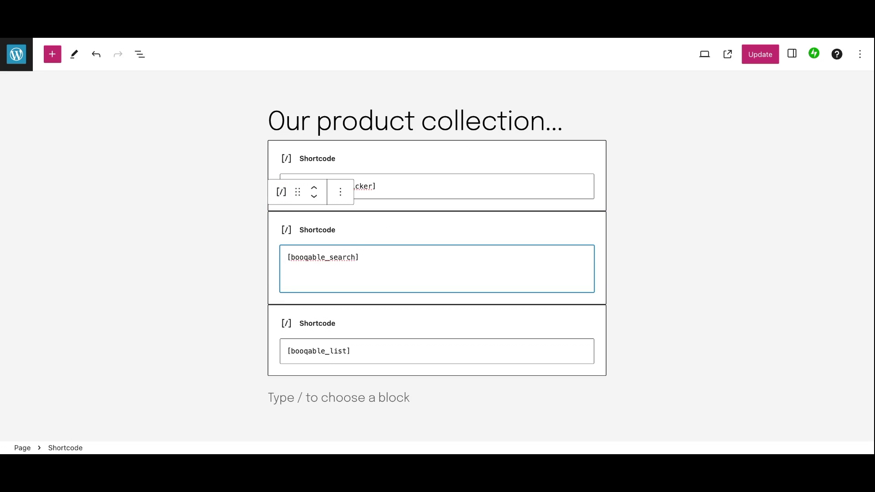
{"action": "key", "text": "BackSpace"}
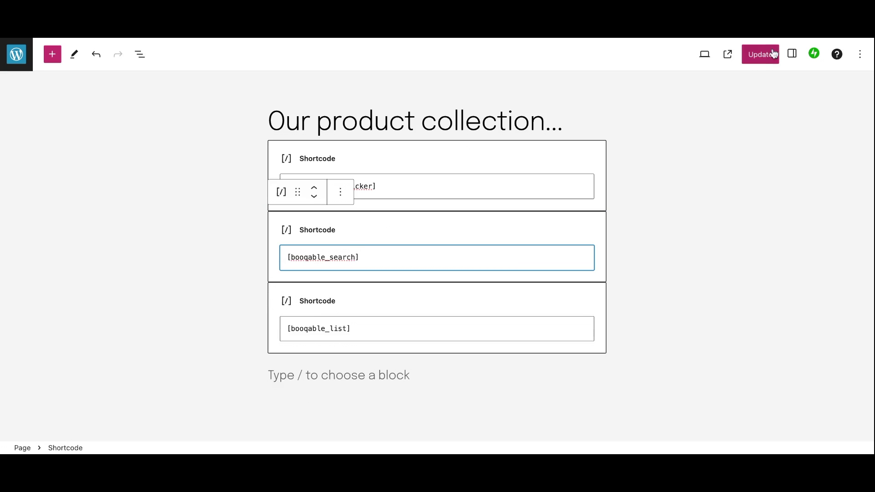
{"action": "left_click", "coordinate": [761, 57]}
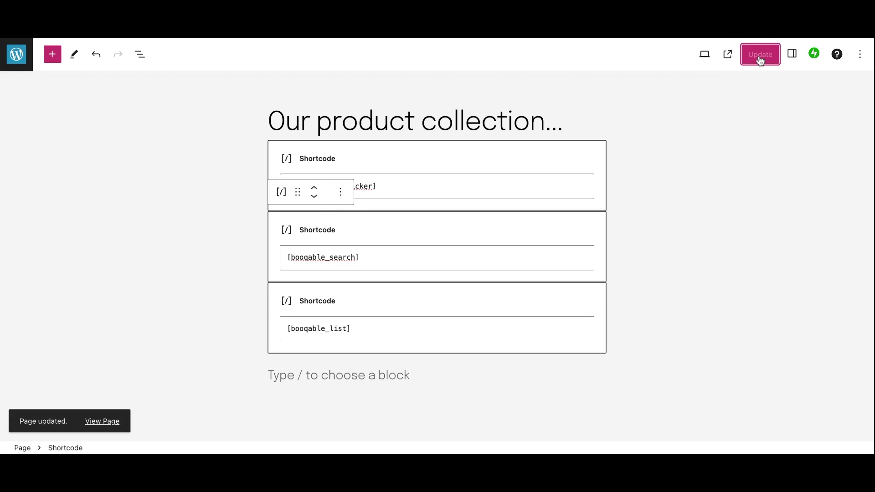
On the live page, search products for 'le' and open the ARRI lens
{"action": "left_click", "coordinate": [727, 54]}
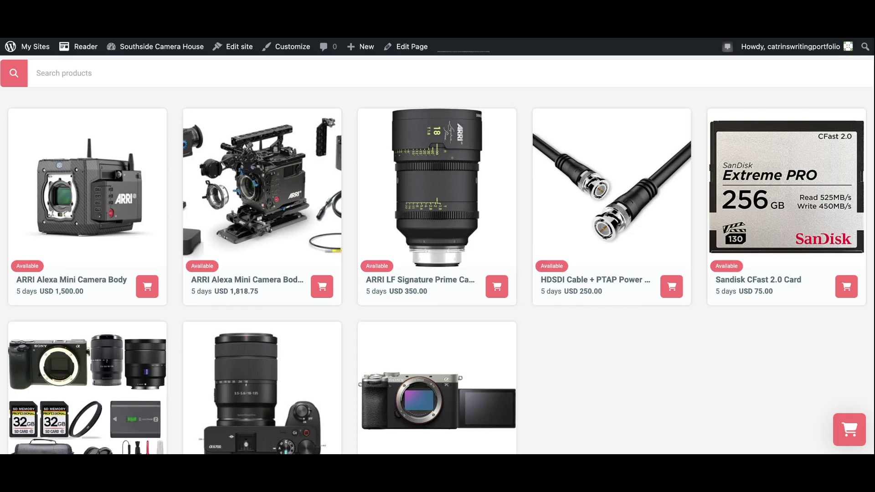
{"action": "left_click", "coordinate": [292, 77]}
{"action": "type", "text": "lense"}
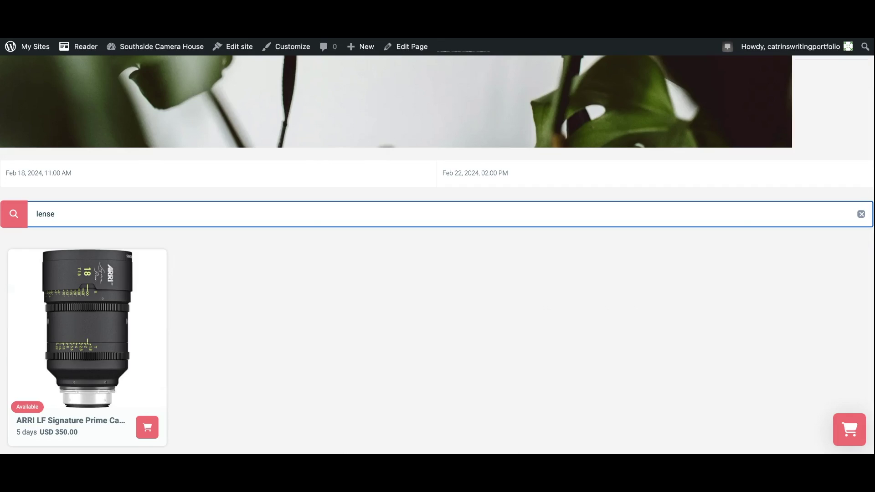
{"action": "left_click", "coordinate": [123, 377]}
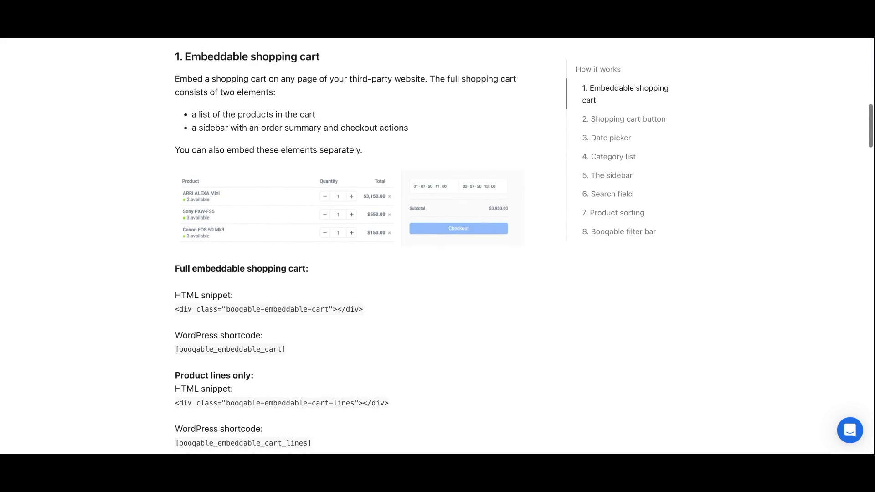
Scroll through the Booqable embed docs' shortcode sections
{"action": "scroll", "coordinate": [437, 246], "scroll_direction": "down", "scroll_amount": 2}
{"action": "scroll", "coordinate": [438, 246], "scroll_direction": "down", "scroll_amount": 8}
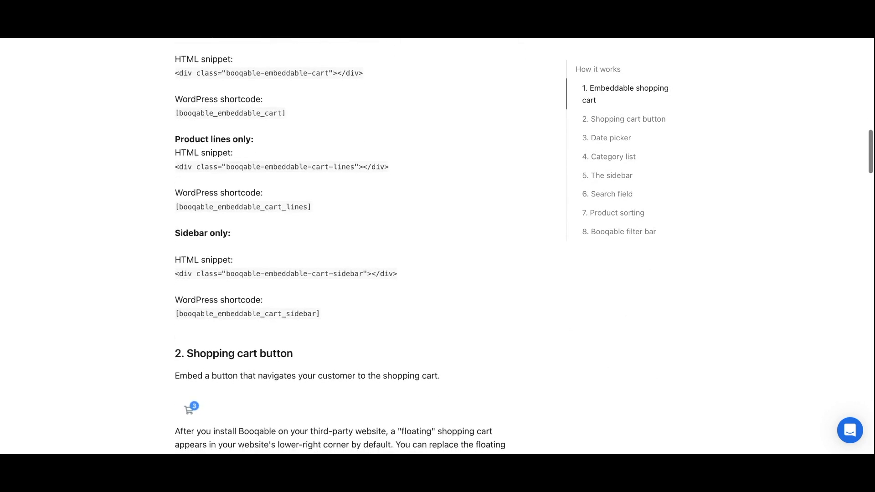
{"action": "scroll", "coordinate": [438, 246], "scroll_direction": "down", "scroll_amount": 9}
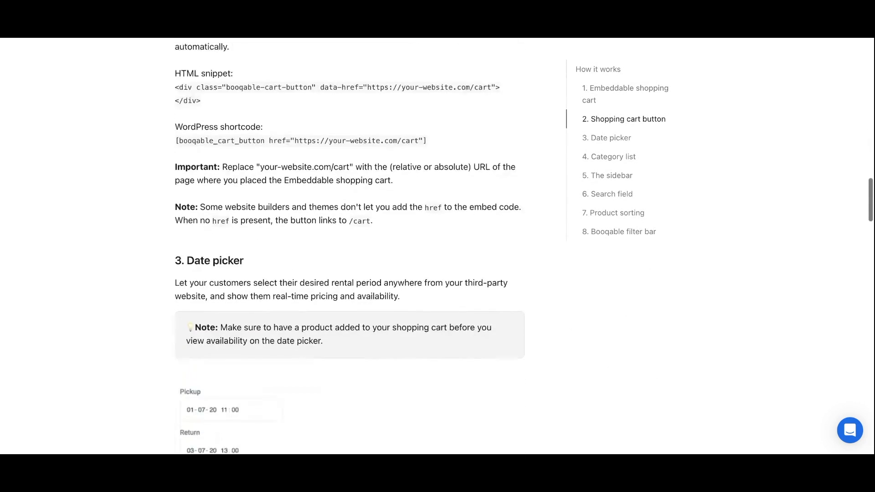
{"action": "scroll", "coordinate": [437, 246], "scroll_direction": "down", "scroll_amount": 8}
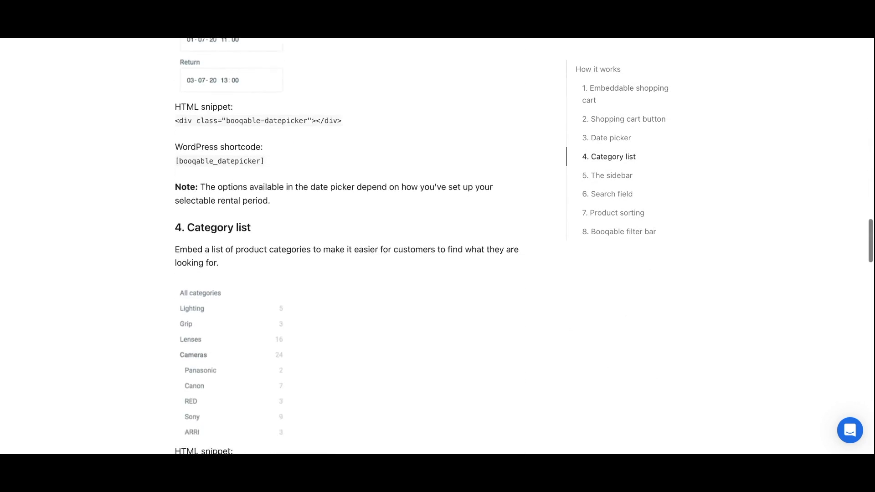
{"action": "scroll", "coordinate": [437, 247], "scroll_direction": "down", "scroll_amount": 6}
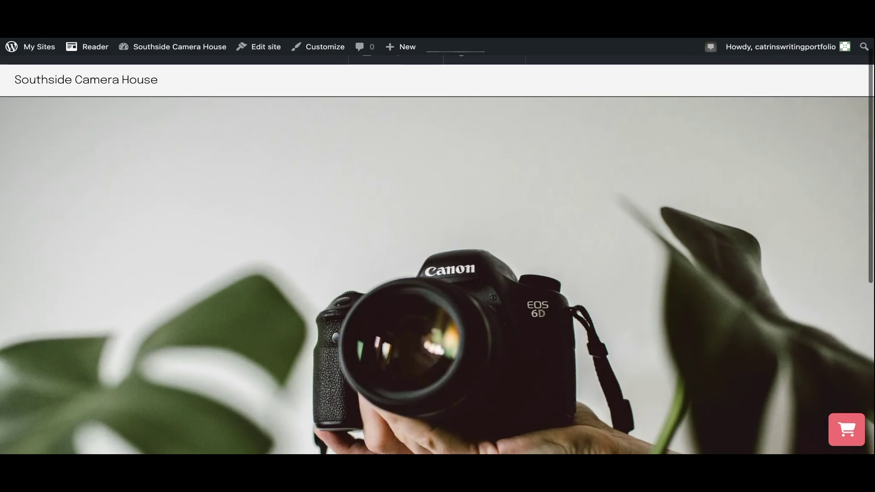
{"action": "scroll", "coordinate": [438, 246], "scroll_direction": "down", "scroll_amount": 7}
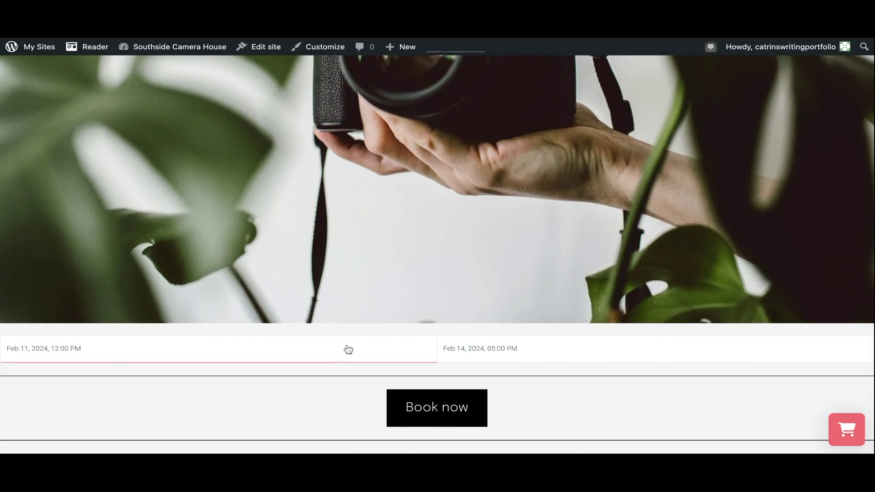
Set pickup to 18 Feb at 11:00 AM and return to 22 Feb at 02:00 PM, then apply
{"action": "left_click", "coordinate": [347, 346]}
{"action": "left_click", "coordinate": [323, 240]}
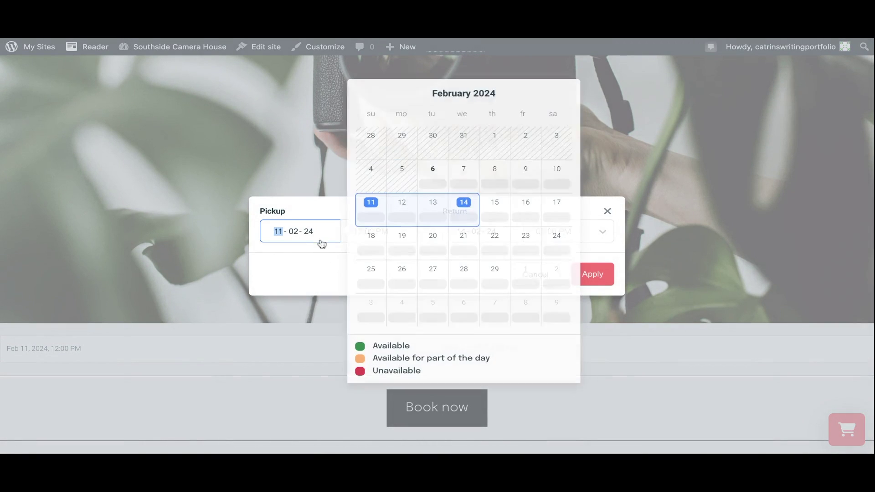
{"action": "left_click", "coordinate": [381, 245]}
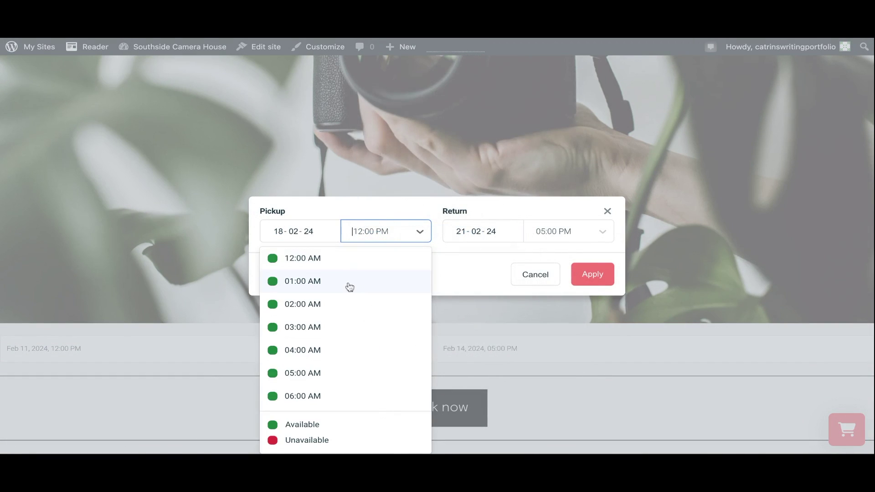
{"action": "scroll", "coordinate": [349, 292], "scroll_direction": "down", "scroll_amount": 3}
{"action": "left_click", "coordinate": [334, 365]}
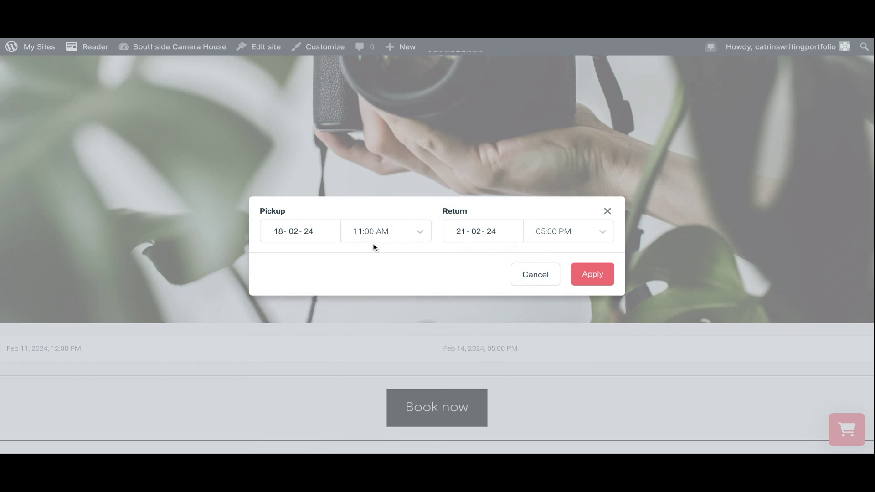
{"action": "left_click", "coordinate": [475, 237]}
{"action": "left_click", "coordinate": [686, 246]}
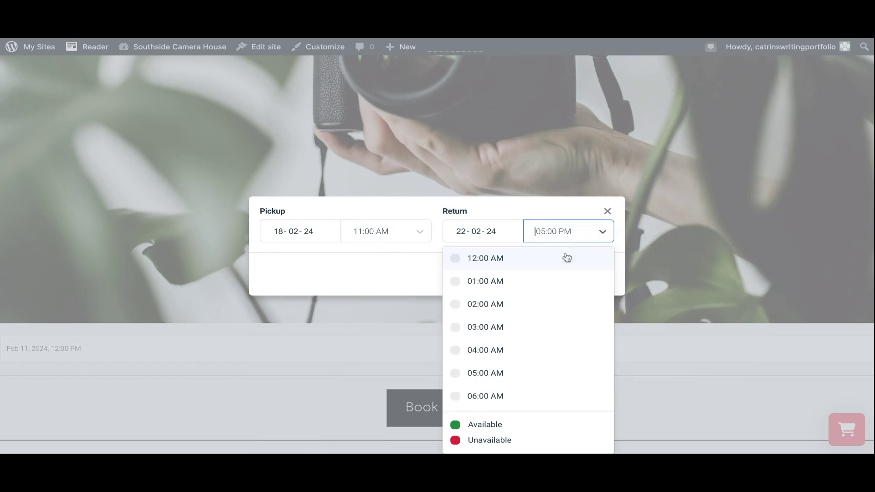
{"action": "scroll", "coordinate": [517, 372], "scroll_direction": "down", "scroll_amount": 5}
{"action": "left_click", "coordinate": [516, 370]}
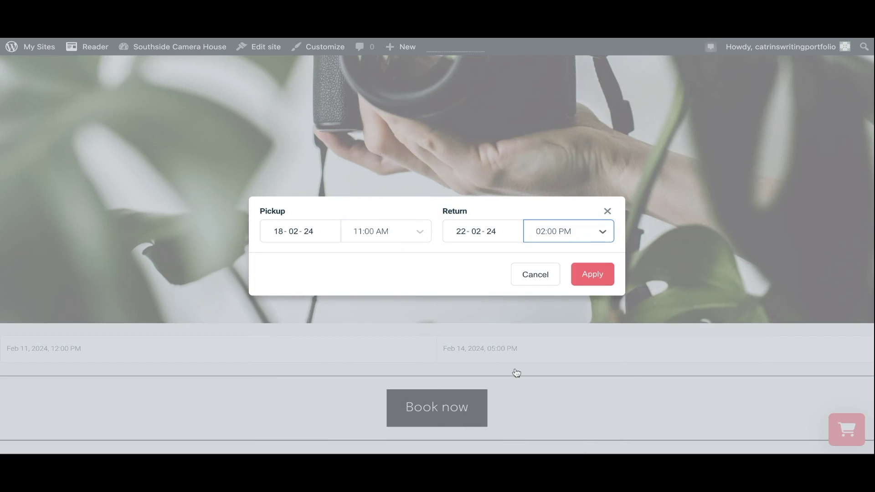
{"action": "left_click", "coordinate": [594, 277]}
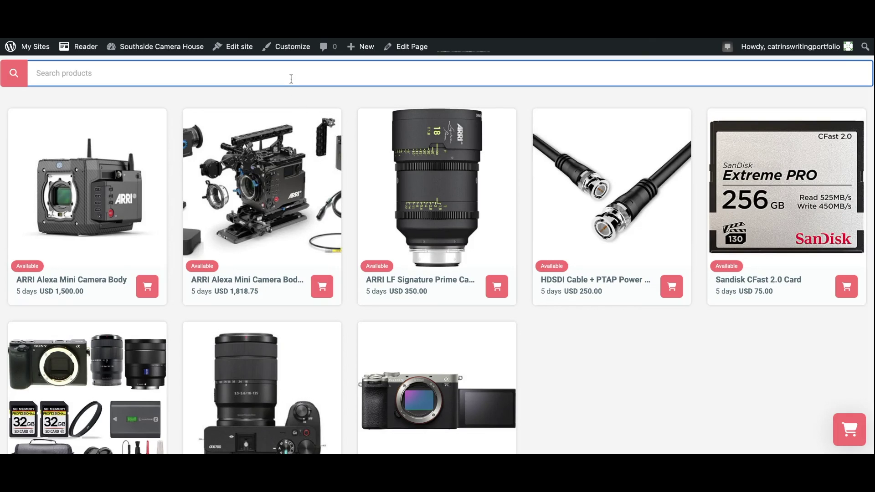
Search 'lens', check the ARRI LF lens availability into March, add it to cart and check out
{"action": "type", "text": "lense"}
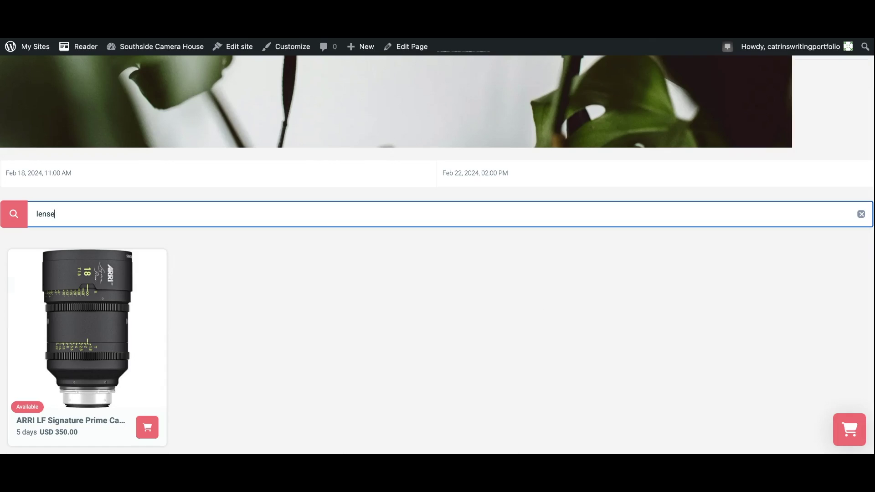
{"action": "left_click", "coordinate": [123, 378]}
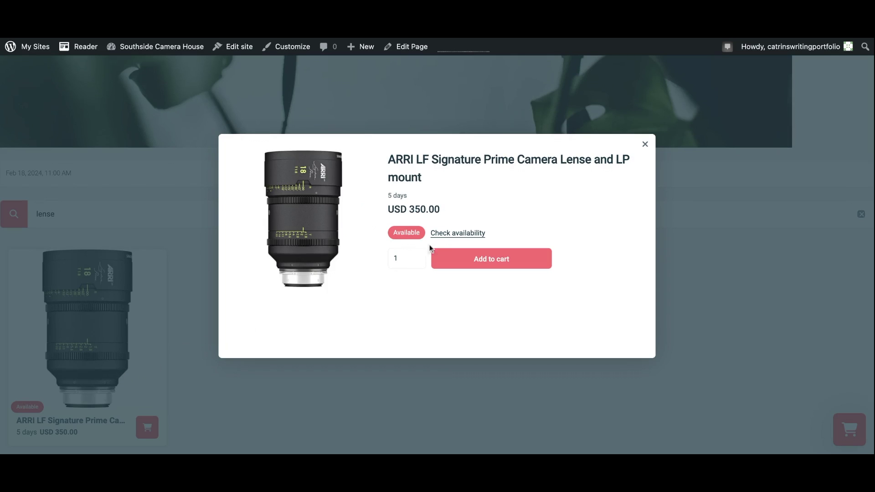
{"action": "left_click", "coordinate": [441, 234]}
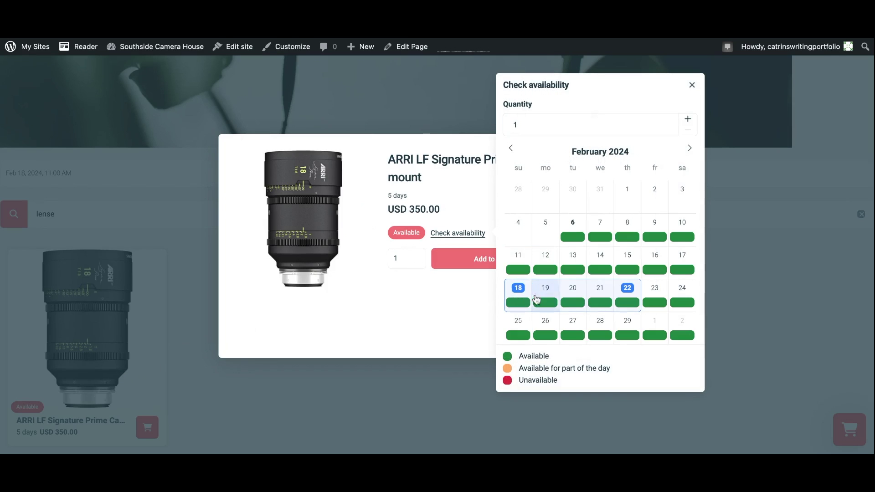
{"action": "left_click", "coordinate": [689, 148]}
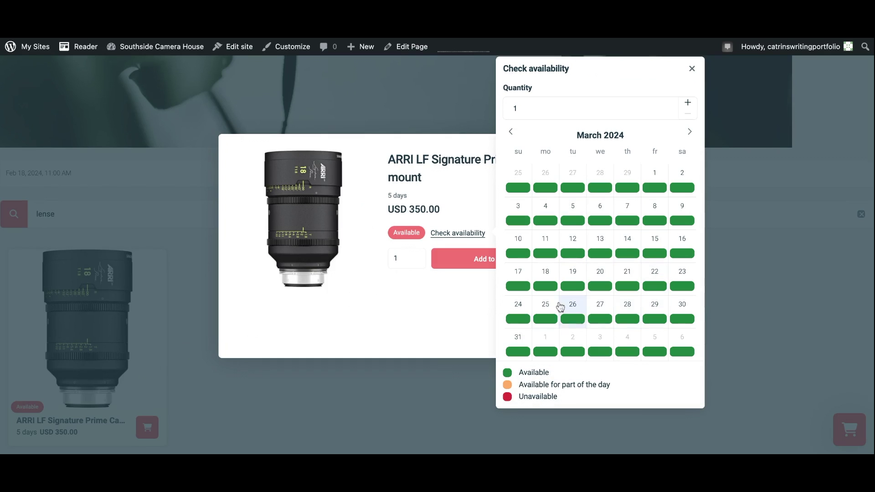
{"action": "left_click", "coordinate": [485, 254]}
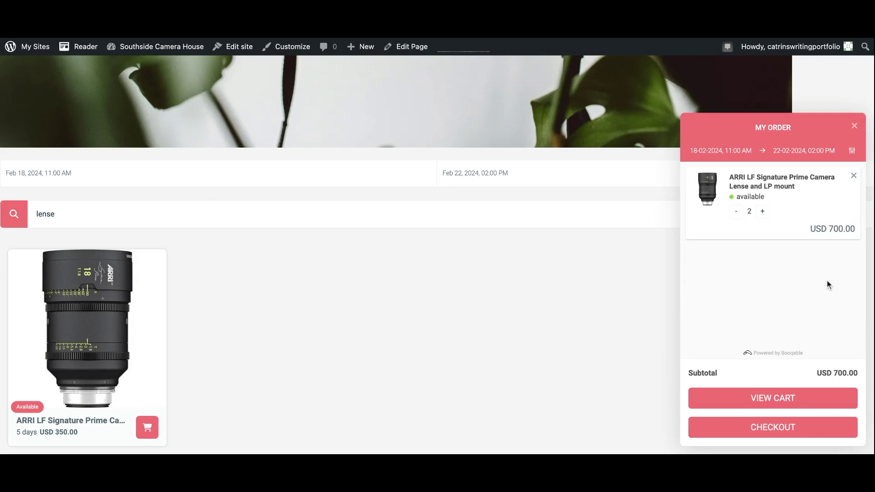
{"action": "left_click", "coordinate": [796, 428]}
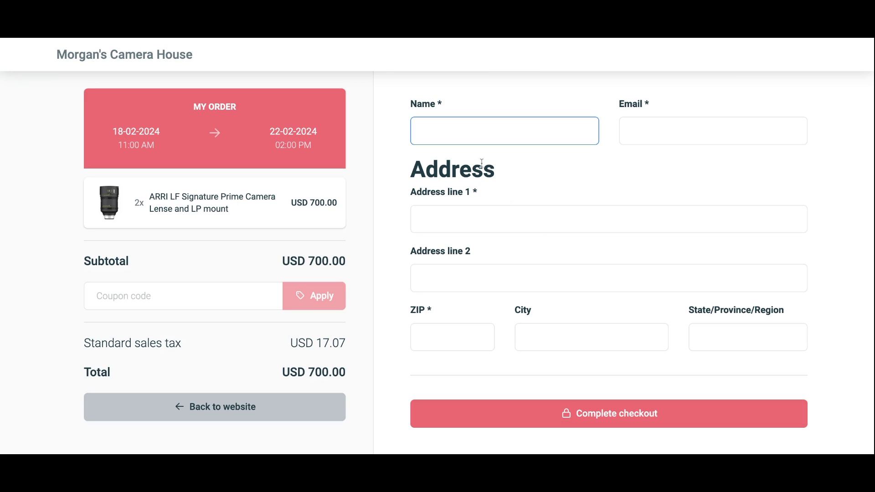
Enter the customer's name and e-mail address on the checkout form
{"action": "type", "text": "Morgan"}
{"action": "left_click", "coordinate": [658, 134]}
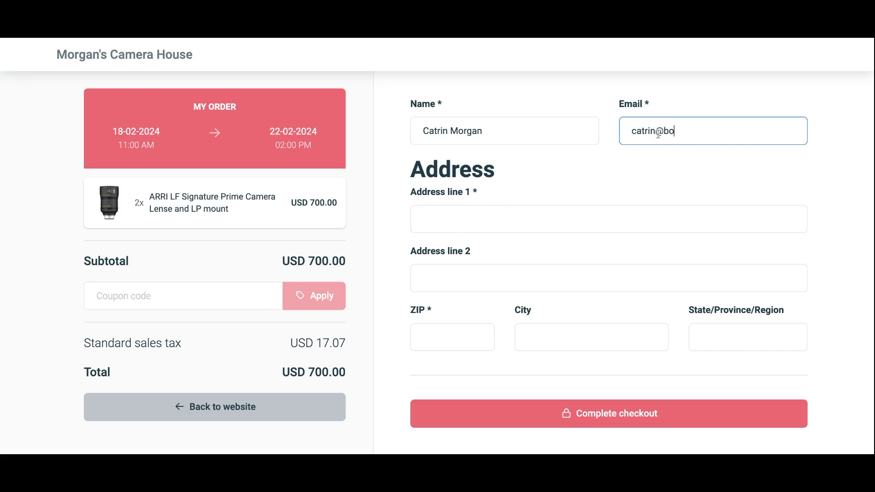
Fill in the customer's street address, ZIP code, city and state, then complete checkout
{"action": "left_click", "coordinate": [441, 217]}
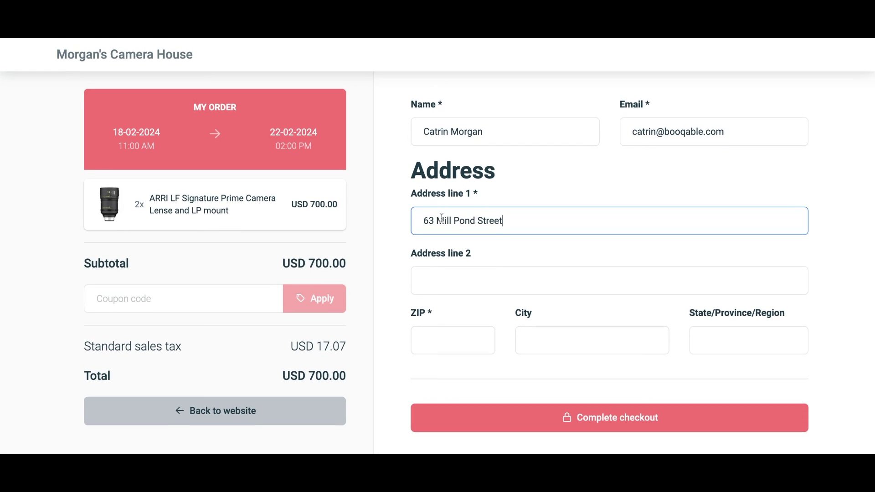
{"action": "left_click", "coordinate": [428, 340]}
{"action": "type", "text": "11106"}
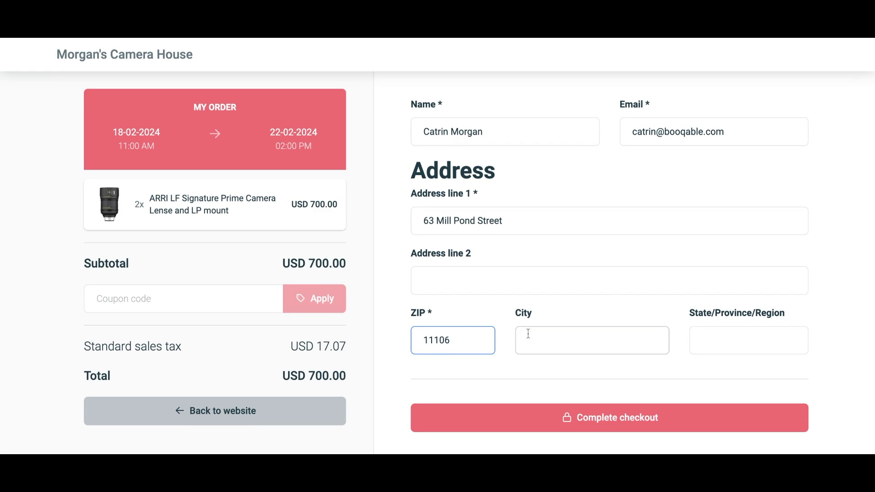
{"action": "left_click", "coordinate": [543, 346]}
{"action": "type", "text": "Astoria"}
{"action": "left_click", "coordinate": [723, 331]}
{"action": "type", "text": "NY"}
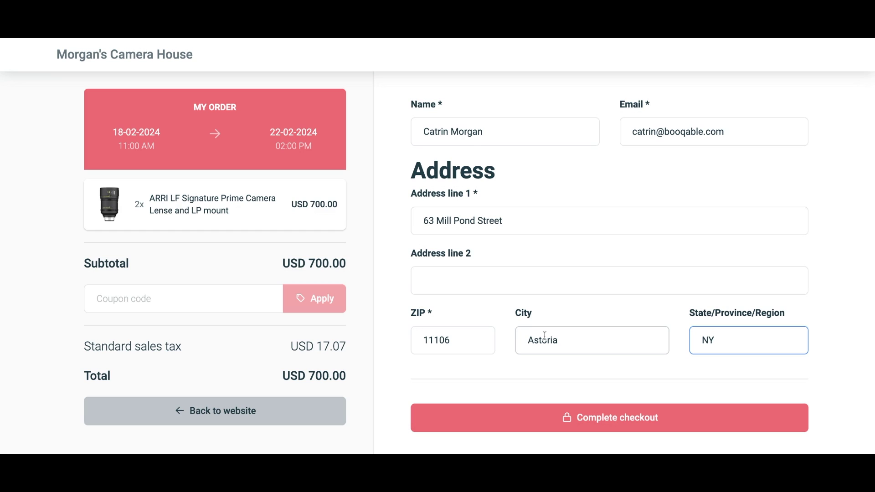
{"action": "scroll", "coordinate": [547, 351], "scroll_direction": "down", "scroll_amount": 1}
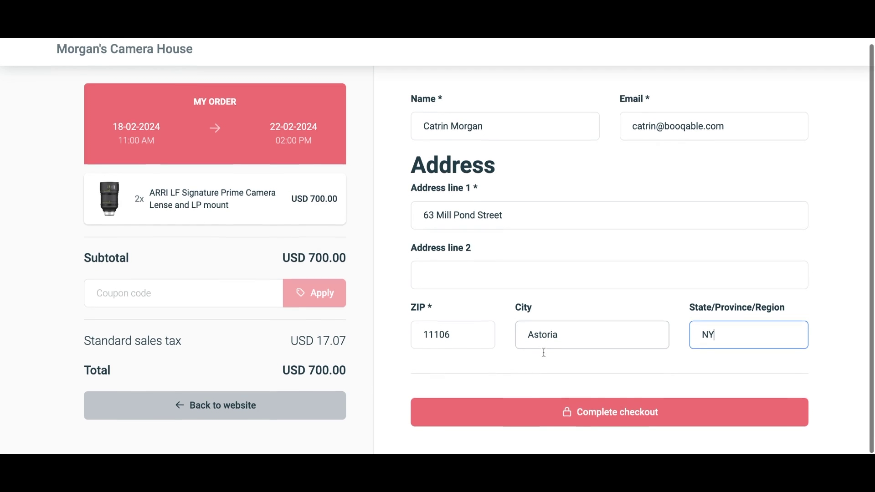
{"action": "left_click", "coordinate": [557, 414]}
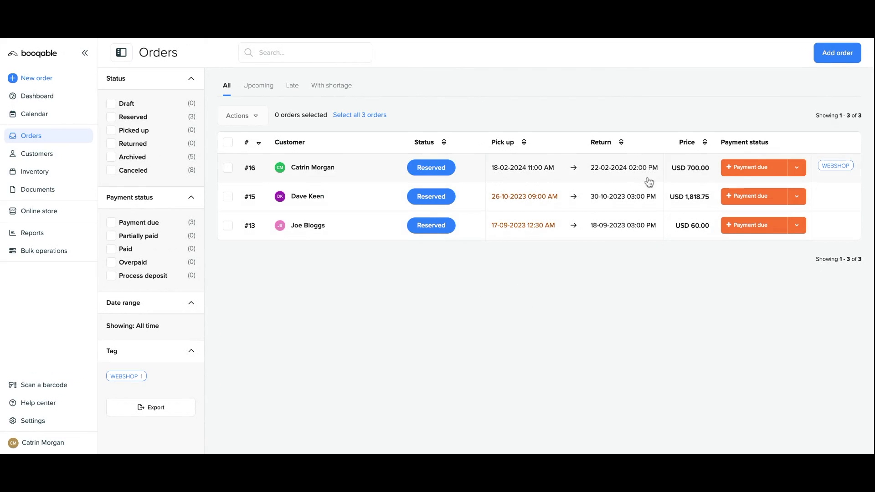
Open order #16, check the customer's Orders tab, and review the USD 700.00 totals
{"action": "left_click", "coordinate": [837, 171]}
{"action": "mouse_move", "coordinate": [207, 154]}
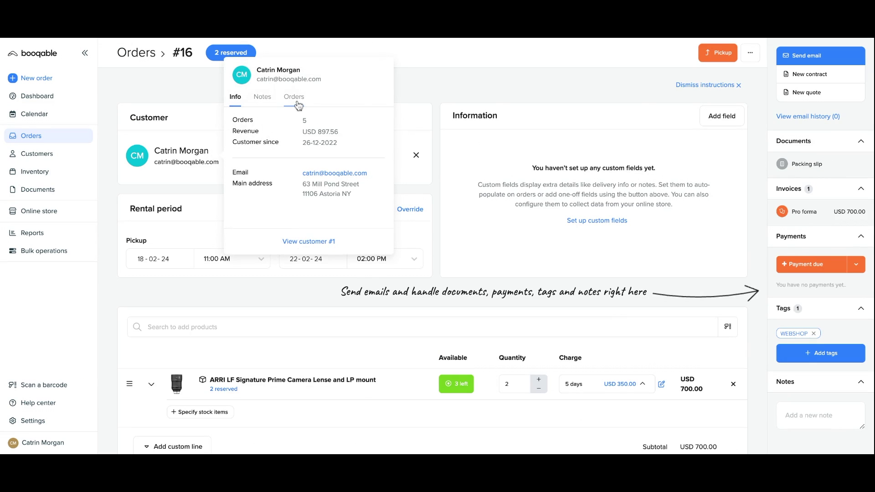
{"action": "left_click", "coordinate": [297, 103]}
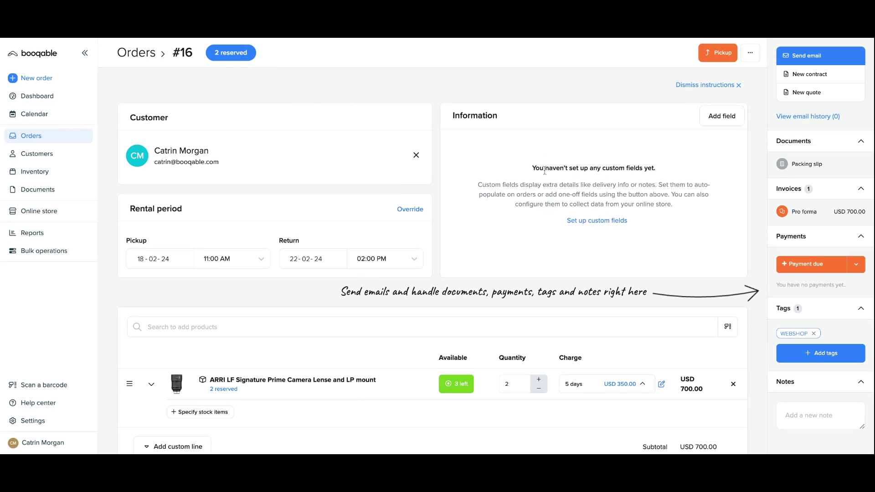
{"action": "scroll", "coordinate": [494, 304], "scroll_direction": "down", "scroll_amount": 5}
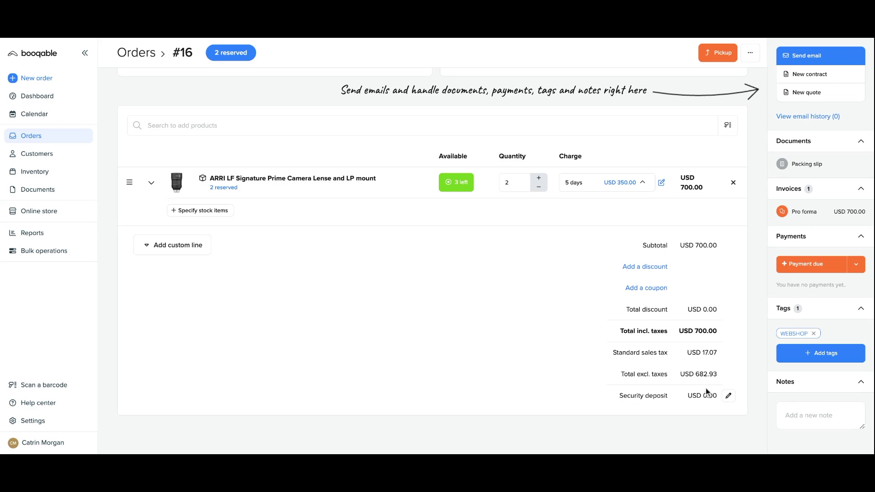
Send order #16's Order confirmation e-mail with the pro forma invoice attached, after previewing it
{"action": "left_click", "coordinate": [818, 61]}
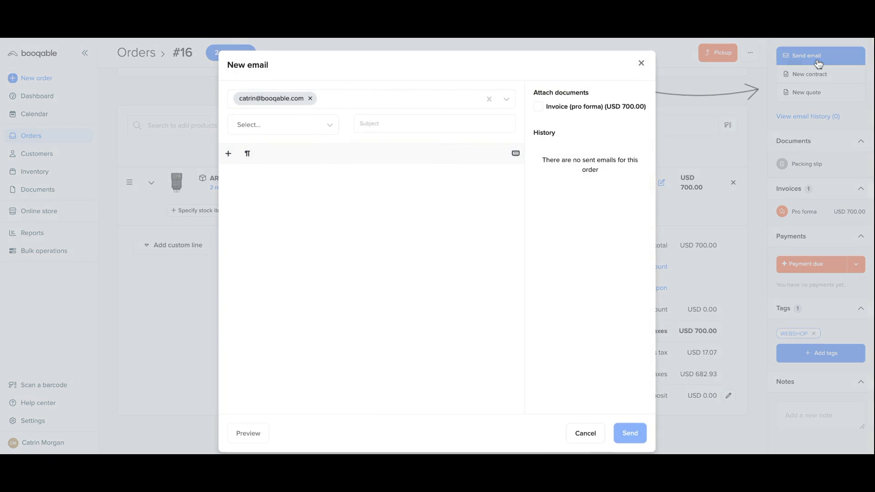
{"action": "left_click", "coordinate": [306, 128]}
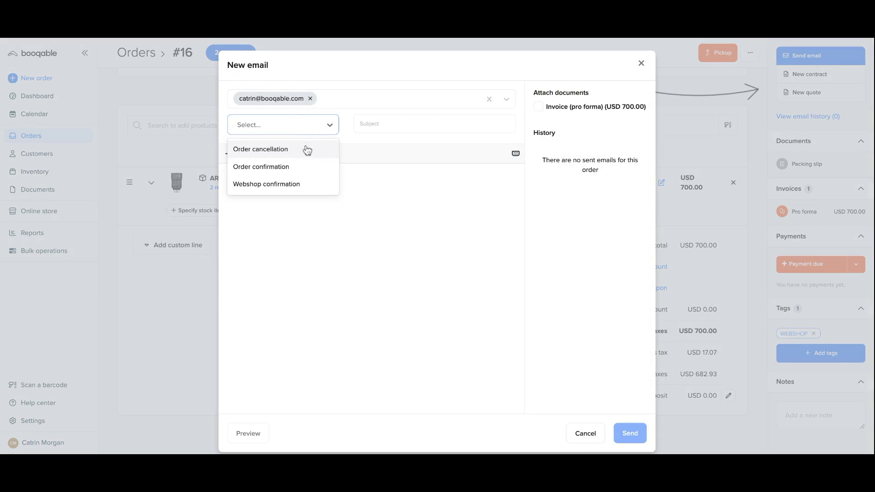
{"action": "left_click", "coordinate": [309, 177]}
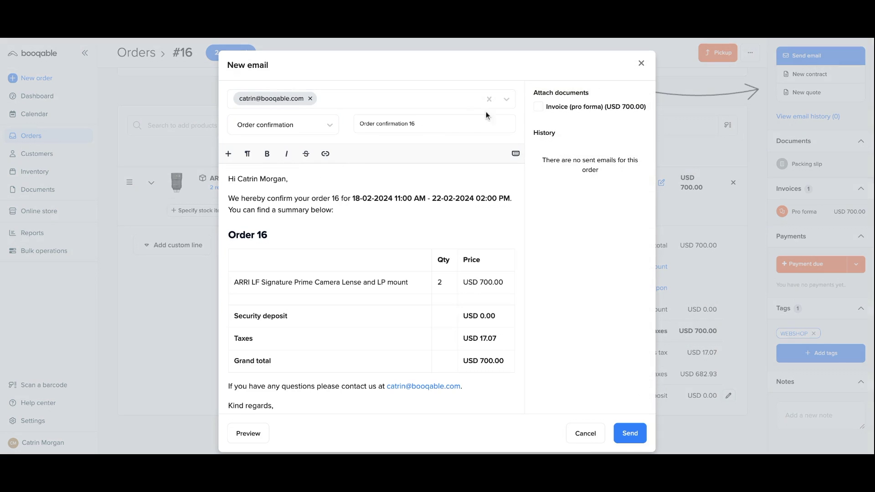
{"action": "left_click", "coordinate": [538, 106]}
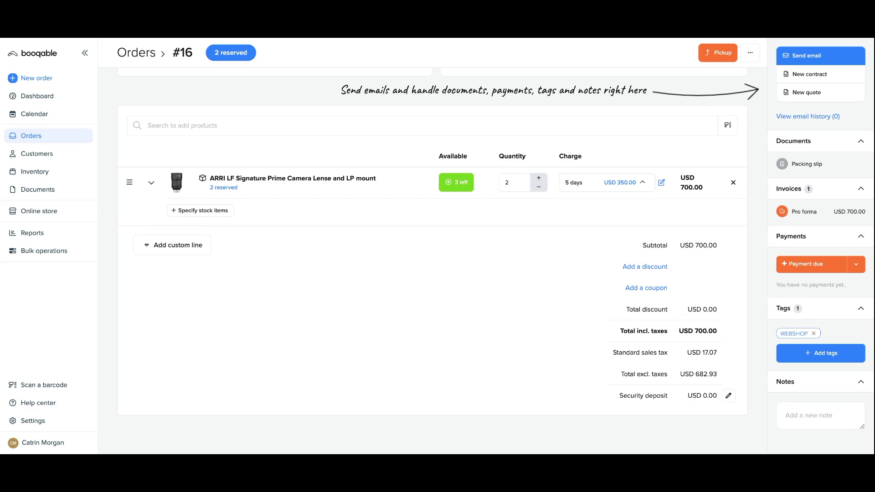
{"action": "left_click", "coordinate": [804, 211]}
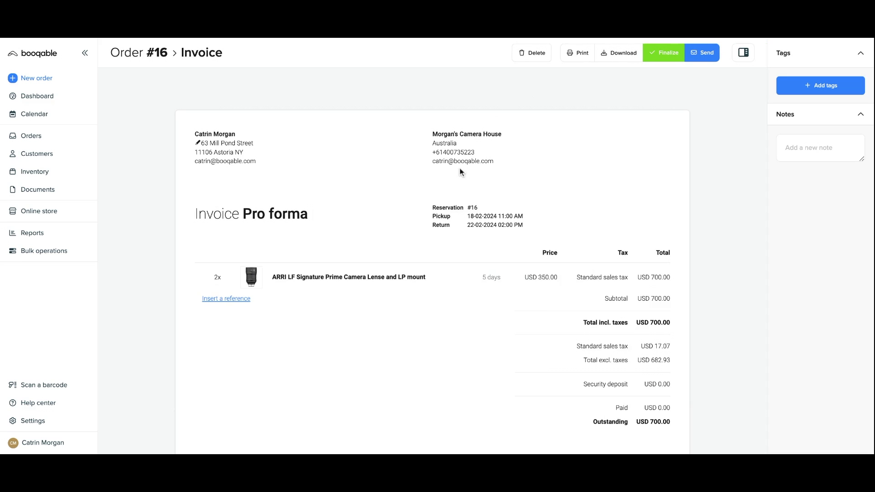
{"action": "scroll", "coordinate": [461, 172], "scroll_direction": "down", "scroll_amount": 1}
{"action": "scroll", "coordinate": [461, 172], "scroll_direction": "down", "scroll_amount": 1}
{"action": "scroll", "coordinate": [460, 172], "scroll_direction": "up", "scroll_amount": 1}
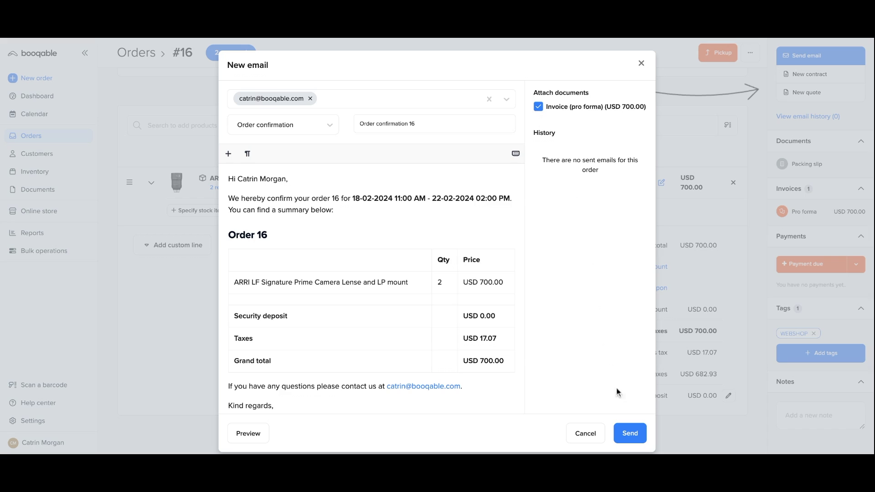
{"action": "left_click", "coordinate": [630, 434]}
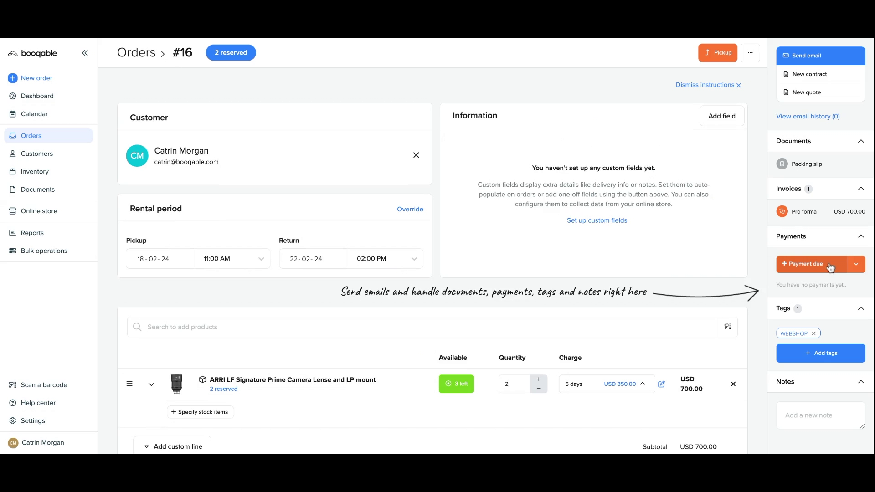
Register a USD 700.00 manual cash payment on Booqable order #16
{"action": "left_click", "coordinate": [827, 264]}
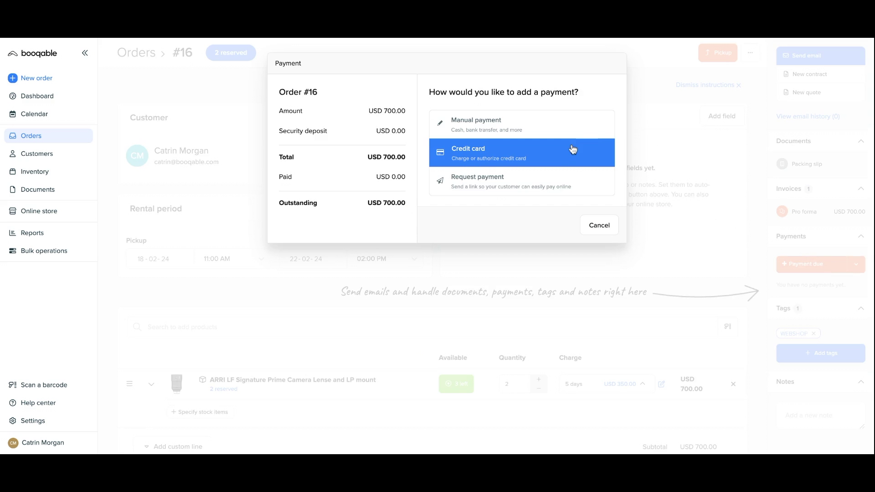
{"action": "left_click", "coordinate": [561, 136]}
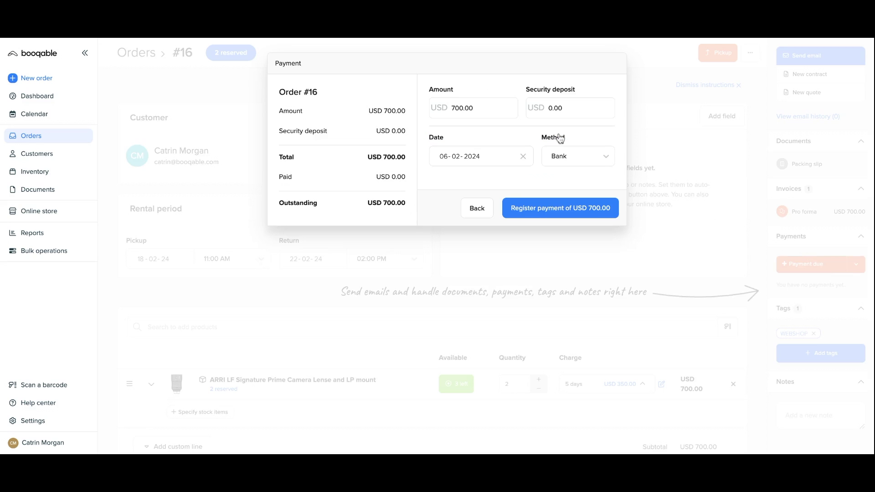
{"action": "left_click", "coordinate": [563, 154]}
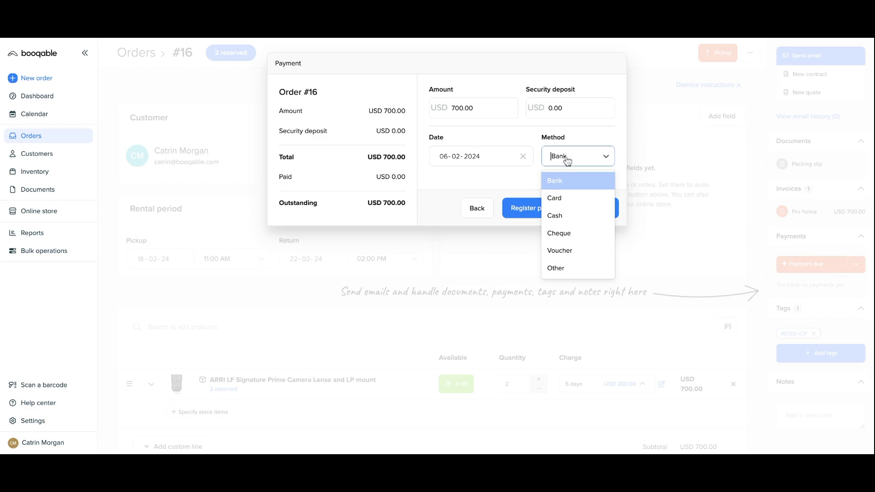
{"action": "left_click", "coordinate": [573, 217]}
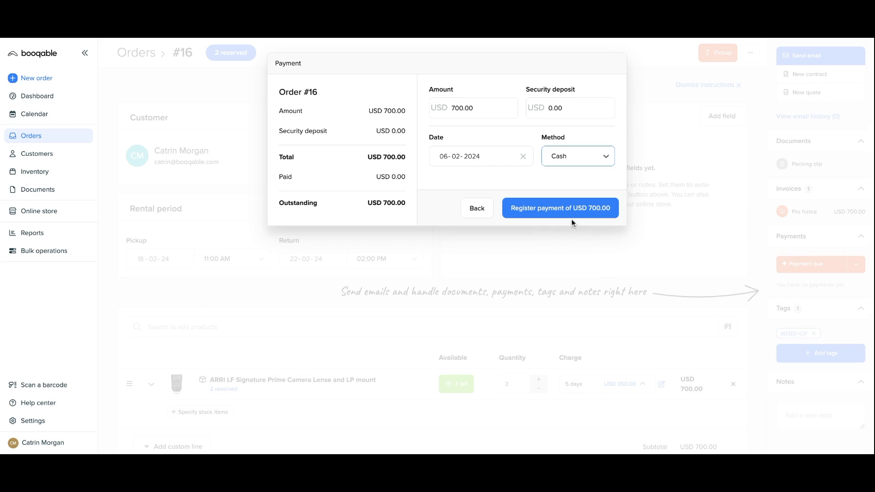
{"action": "left_click", "coordinate": [564, 212]}
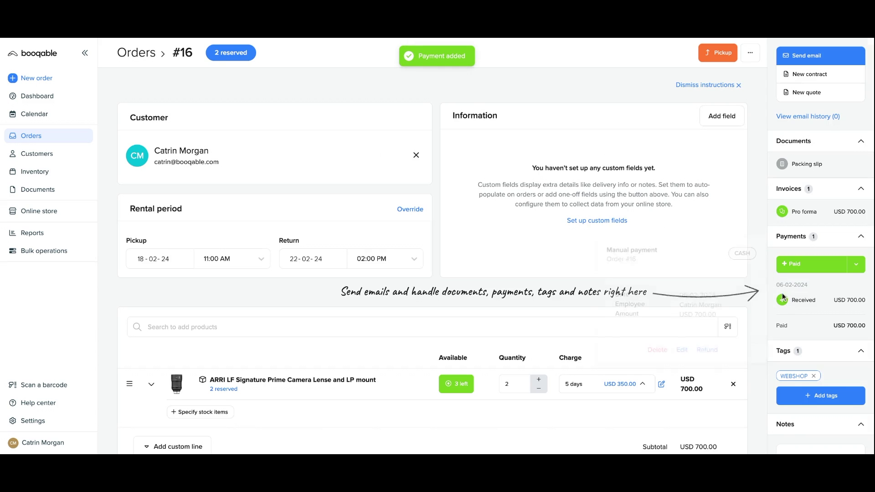
{"action": "left_click", "coordinate": [715, 57]}
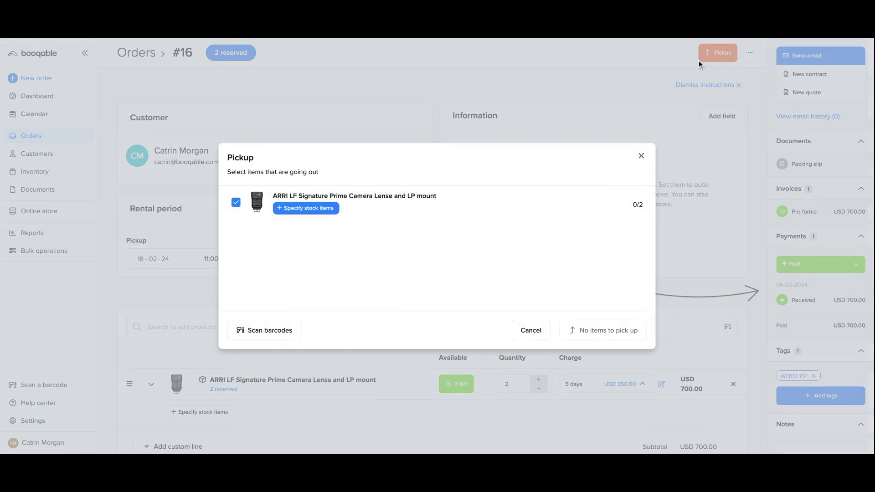
Pick up both ARRI lenses via barcode scan, then return both with a no-damage reason
{"action": "left_click", "coordinate": [265, 330]}
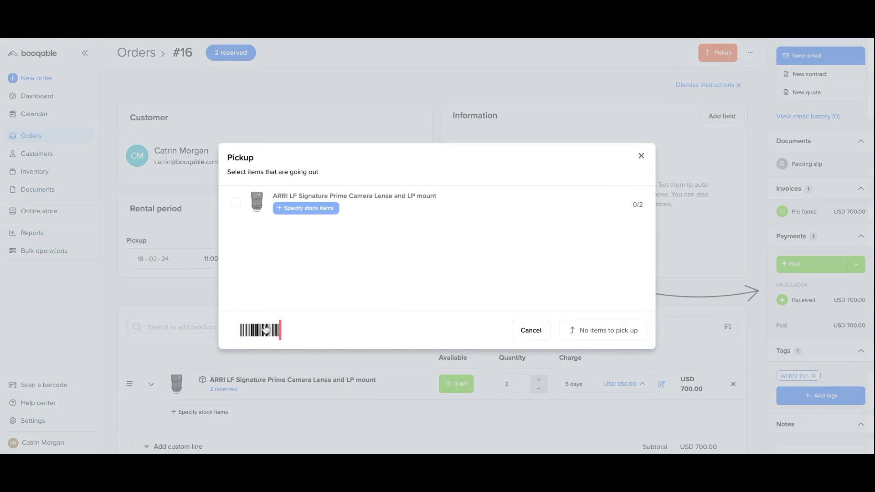
{"action": "left_click", "coordinate": [604, 338]}
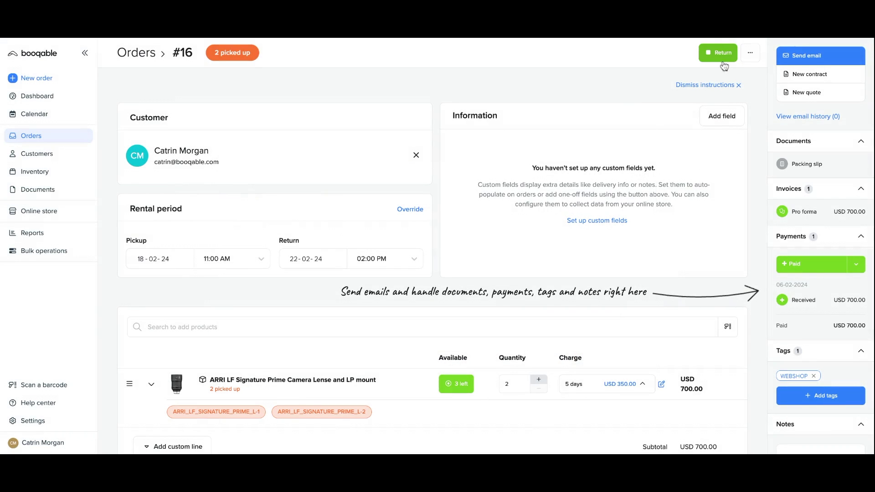
{"action": "left_click", "coordinate": [718, 53]}
{"action": "left_click", "coordinate": [470, 246]}
{"action": "type", "text": "no"}
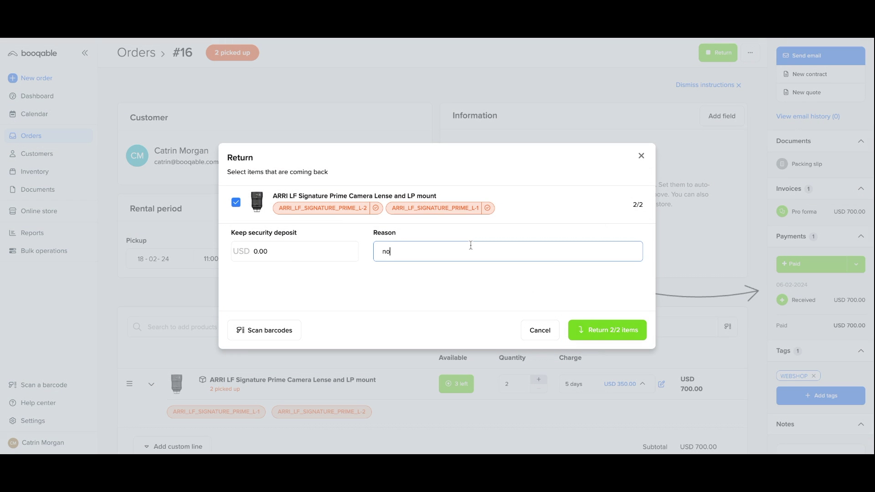
{"action": "type", "text": " damage done!"}
{"action": "left_click", "coordinate": [598, 331]}
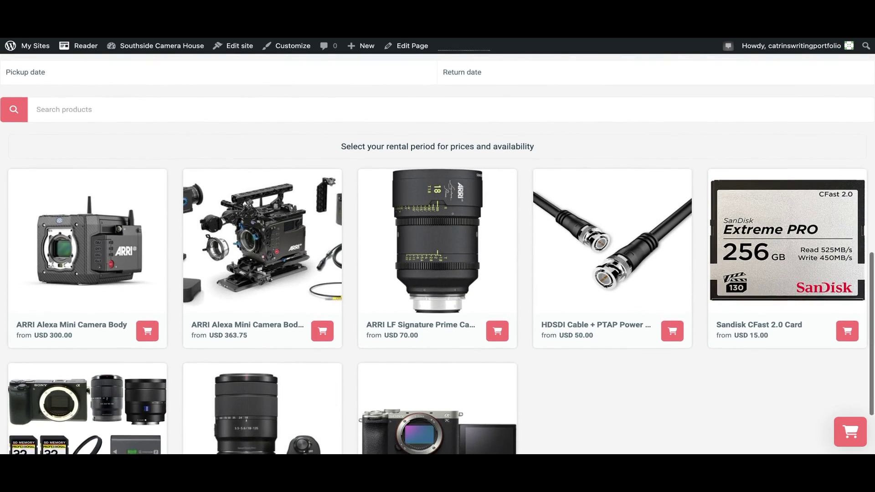
Scroll down the Southside Camera House shop to view all eight rental products
{"action": "scroll", "coordinate": [438, 256], "scroll_direction": "down", "scroll_amount": 2}
{"action": "scroll", "coordinate": [438, 255], "scroll_direction": "down", "scroll_amount": 2}
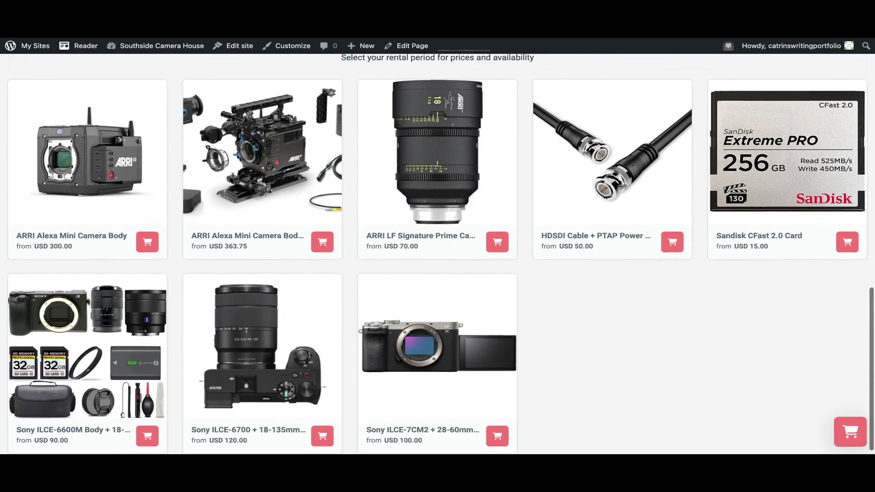
{"action": "scroll", "coordinate": [438, 255], "scroll_direction": "down", "scroll_amount": 1}
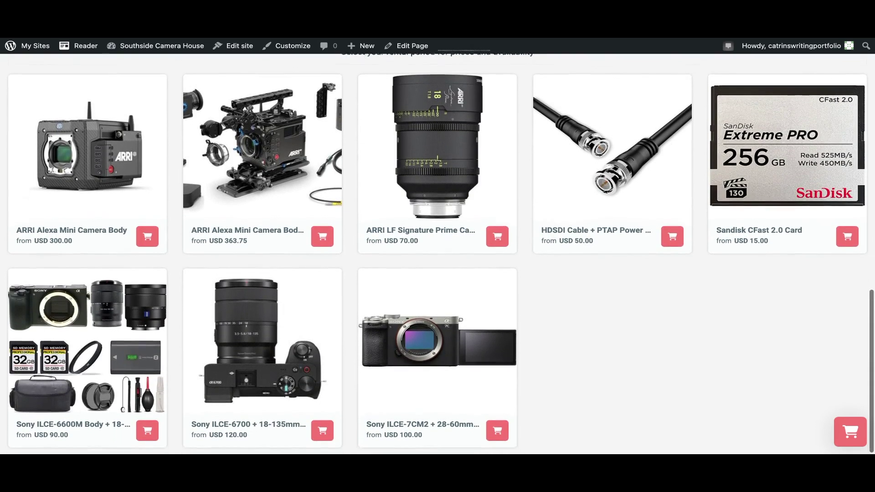